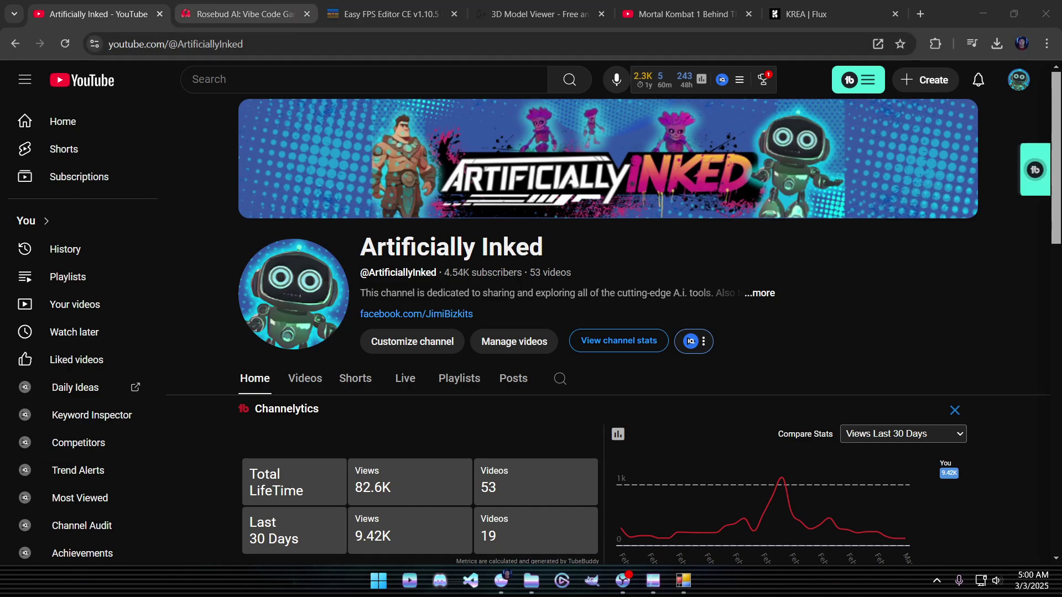
# Look through the Rosebud AI homepage's demo video, case studies and user stories, and return to an earlier section.
pyautogui.click(239, 14)
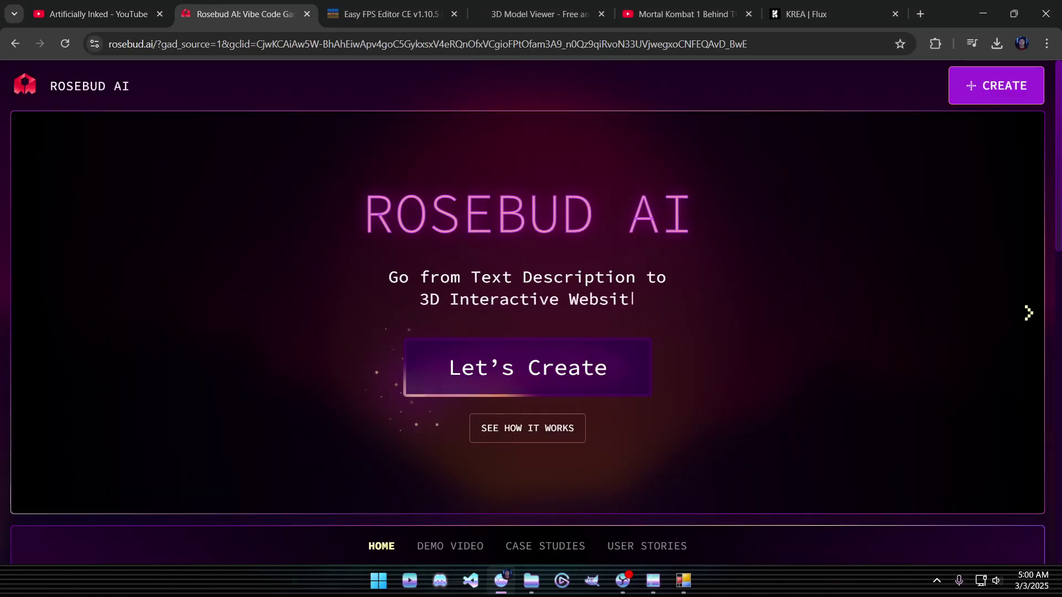
pyautogui.click(1028, 313)
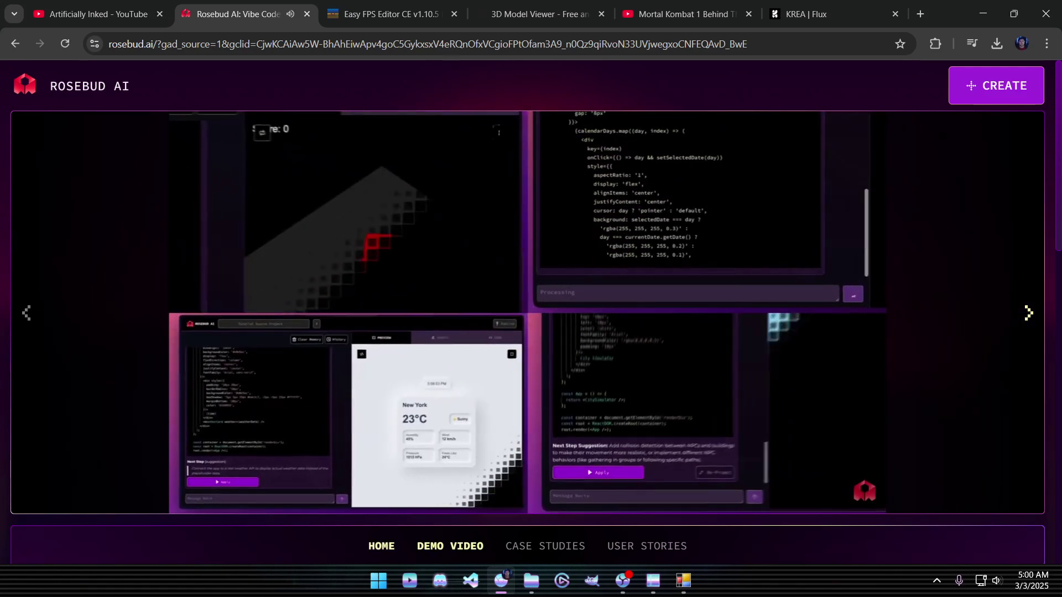
pyautogui.click(1027, 313)
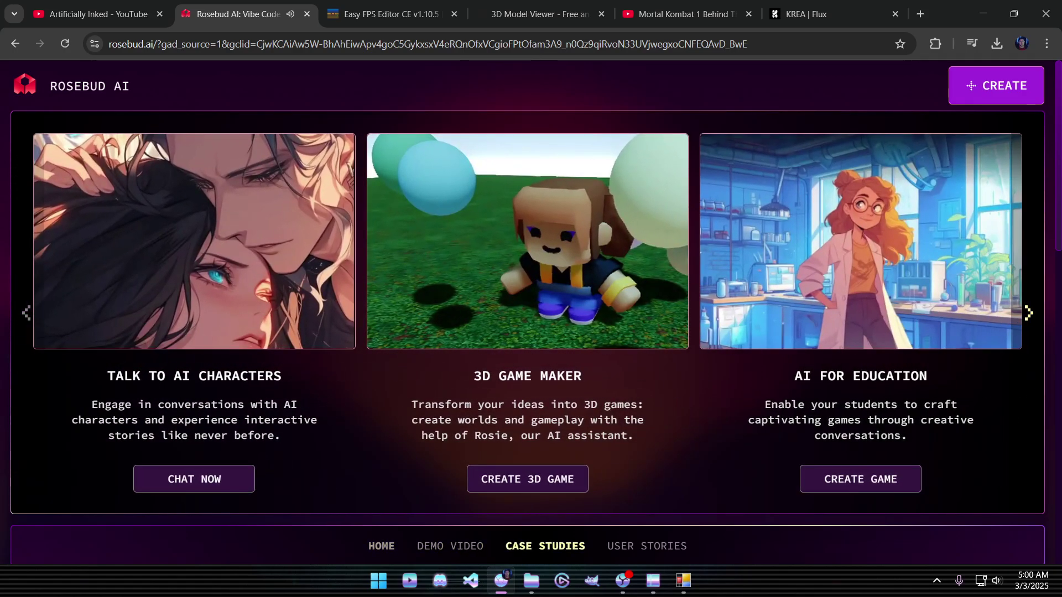
pyautogui.click(1029, 313)
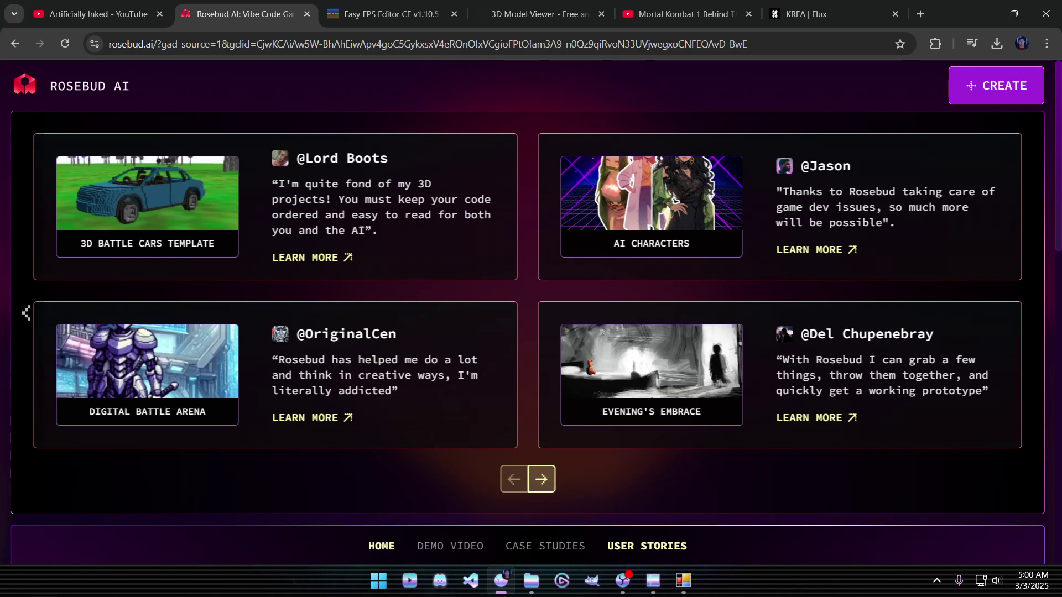
pyautogui.click(26, 313)
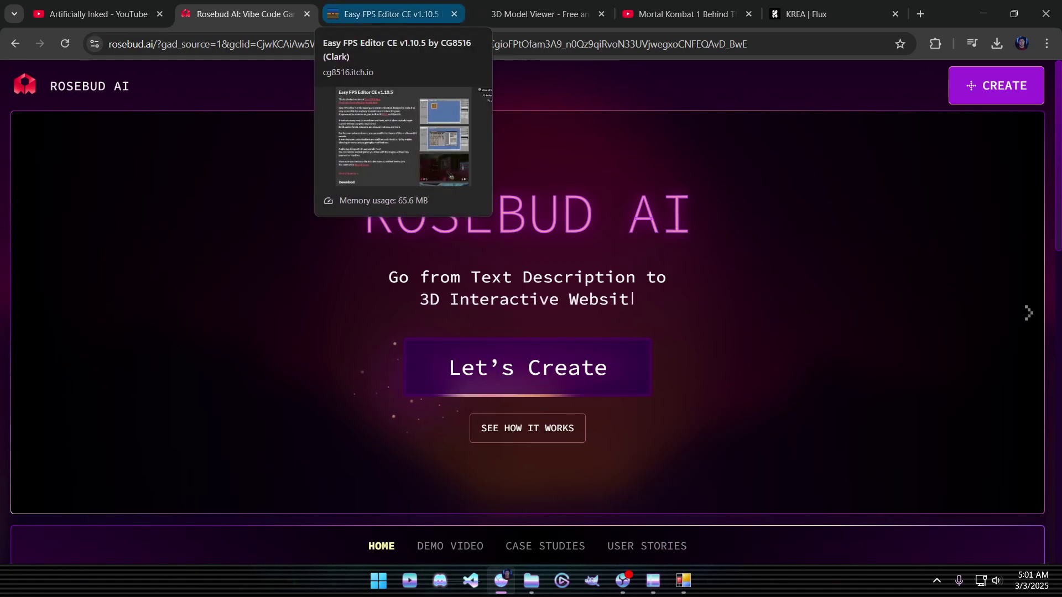
# Bring up the Easy FPS Editor CE itch.io page and browse its enlarged gameplay screenshots.
pyautogui.click(390, 14)
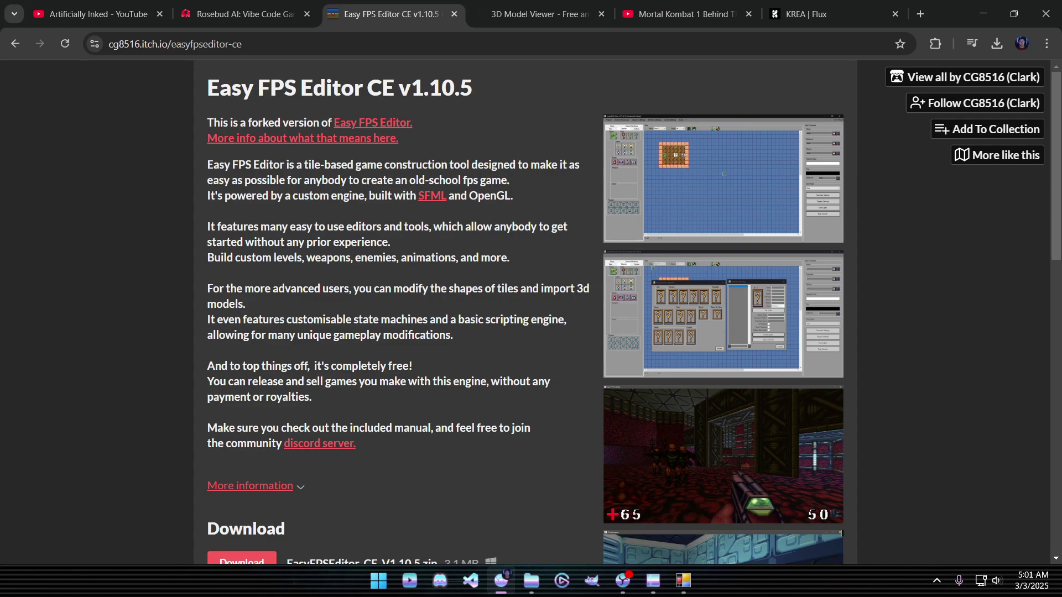
pyautogui.scroll(-4, 531, 310)
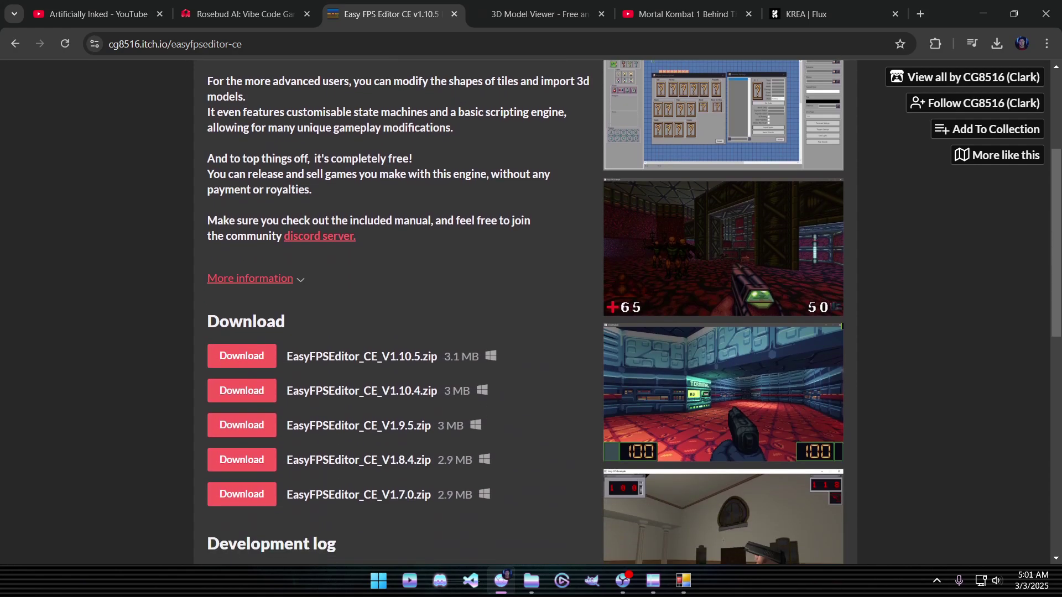
pyautogui.click(683, 244)
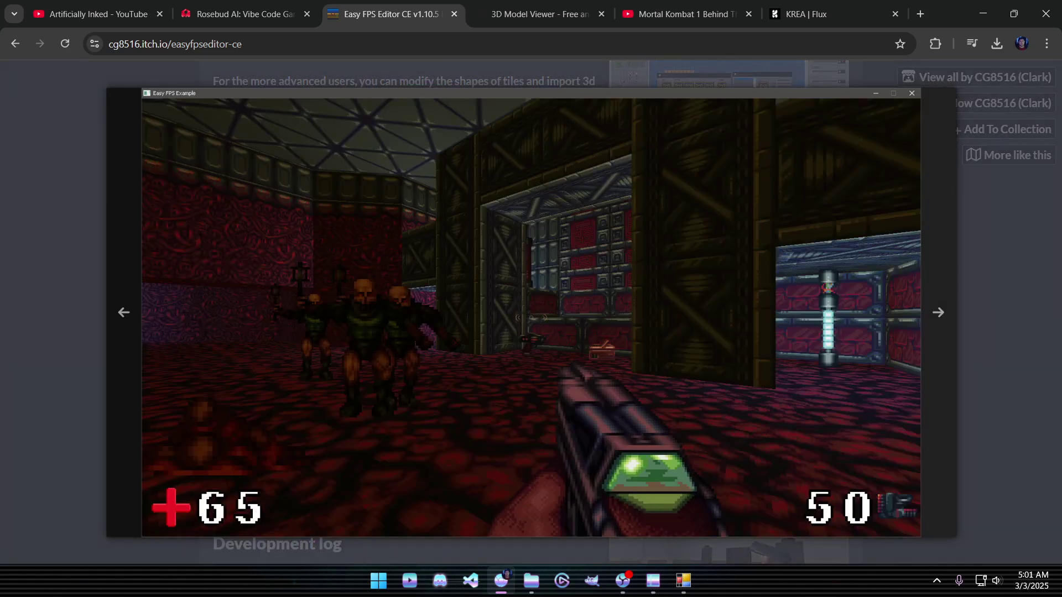
pyautogui.press('Right')
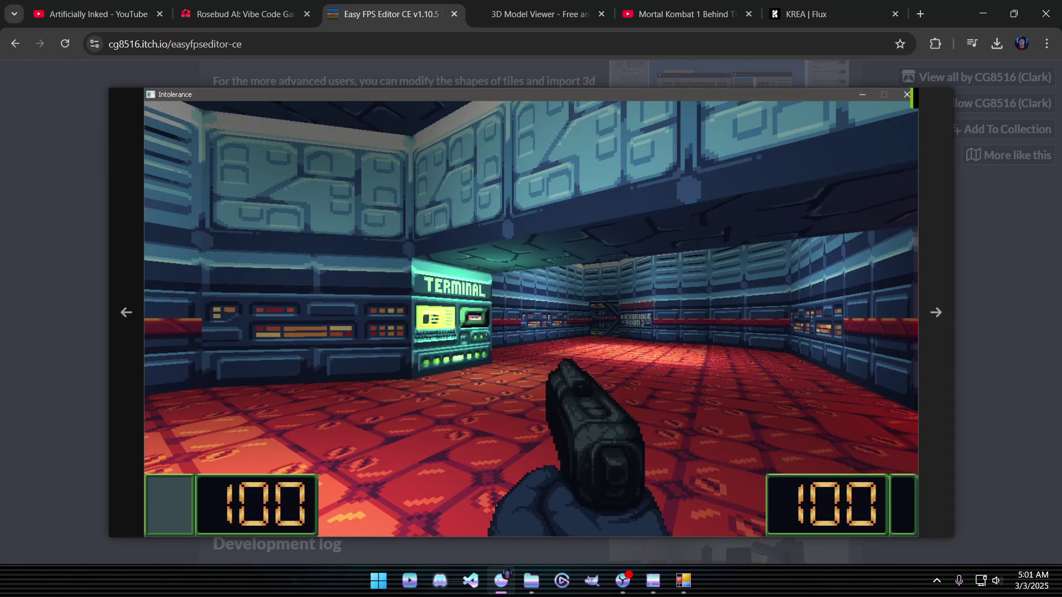
pyautogui.press('Left')
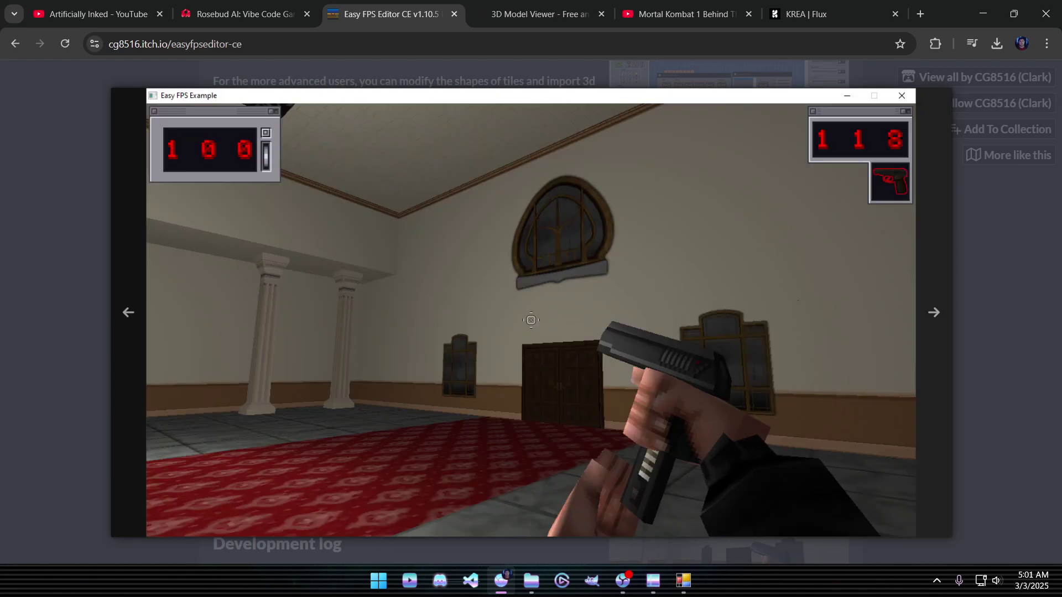
pyautogui.press('Right')
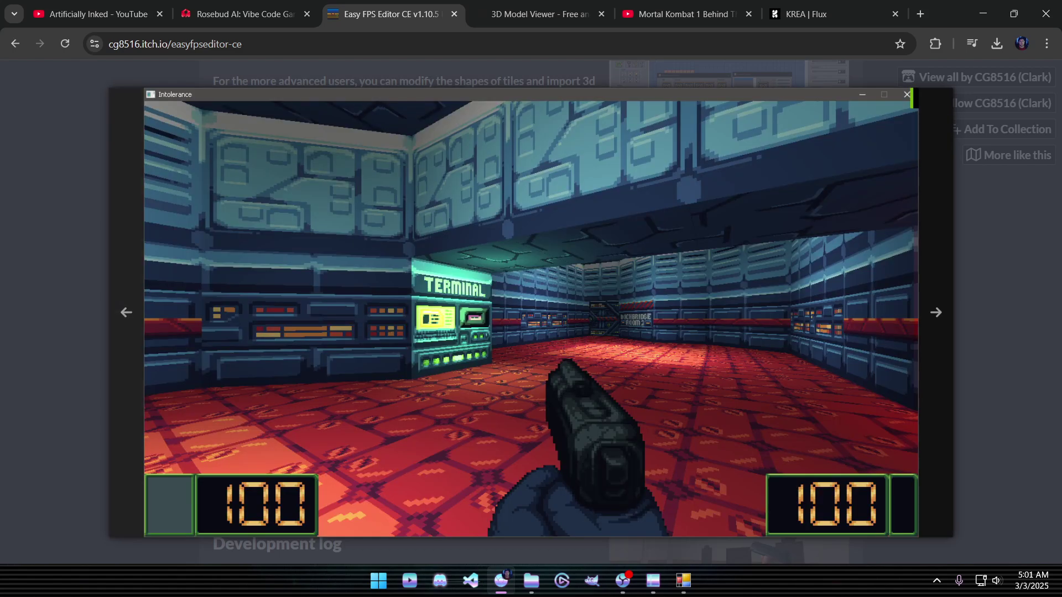
pyautogui.press('Right')
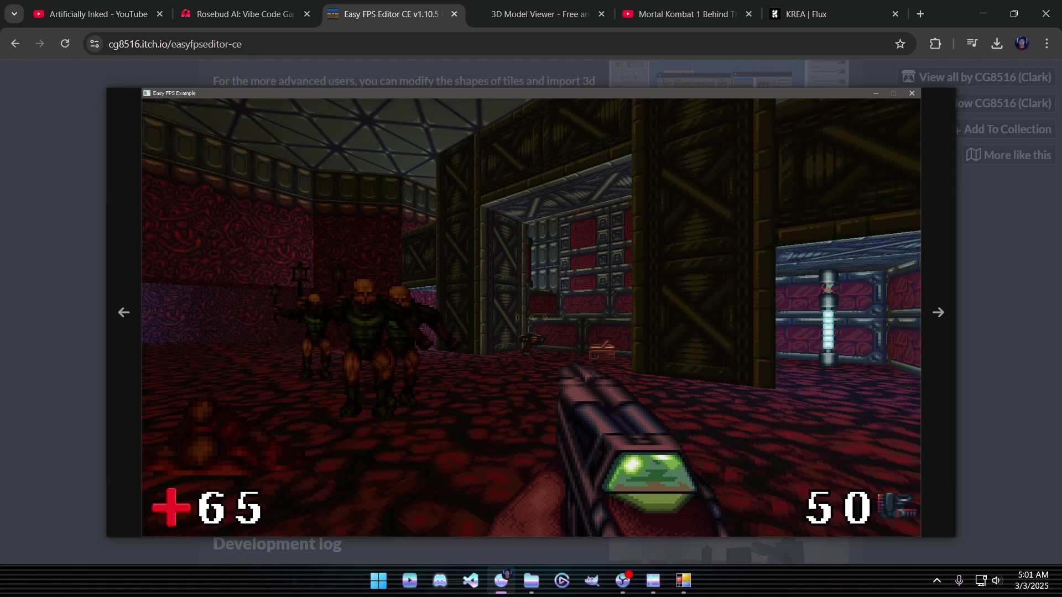
pyautogui.press('Escape')
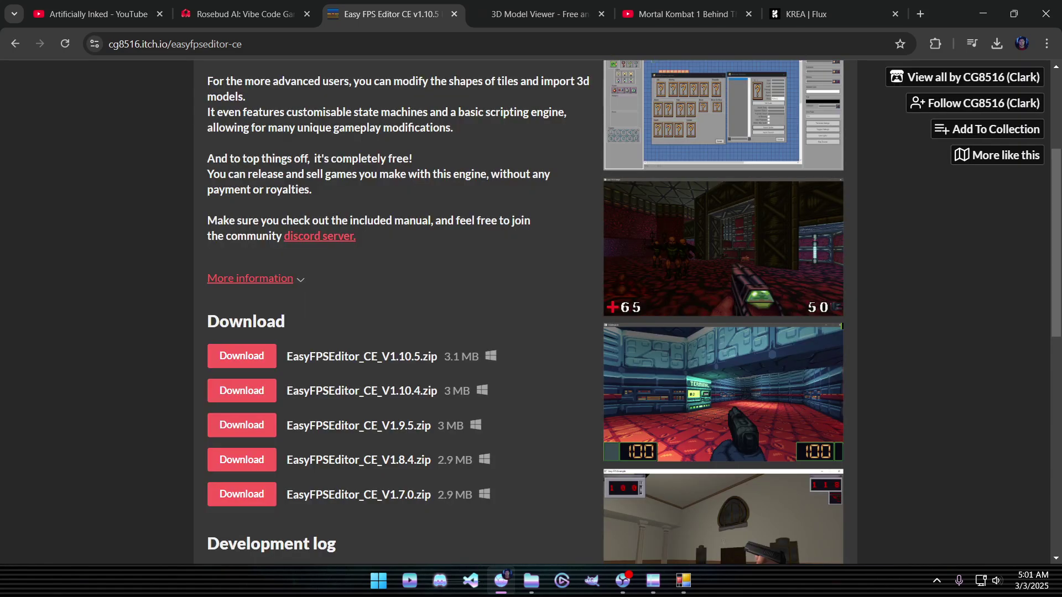
# Examine the Easy FPS Editor CE page's description, downloads, development log and community posts.
pyautogui.scroll(-6, 531, 311)
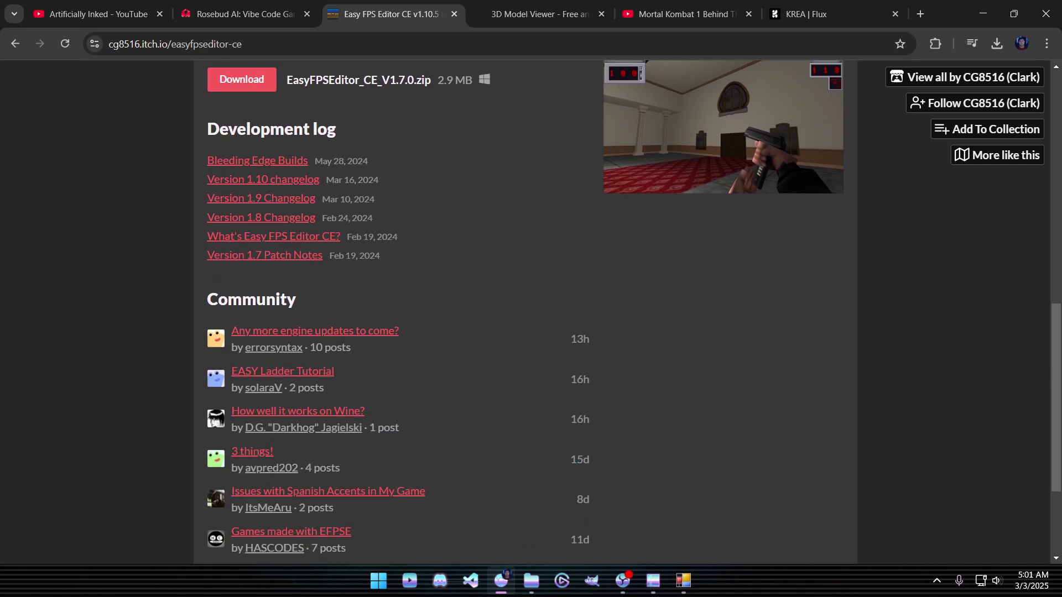
pyautogui.scroll(9, 531, 312)
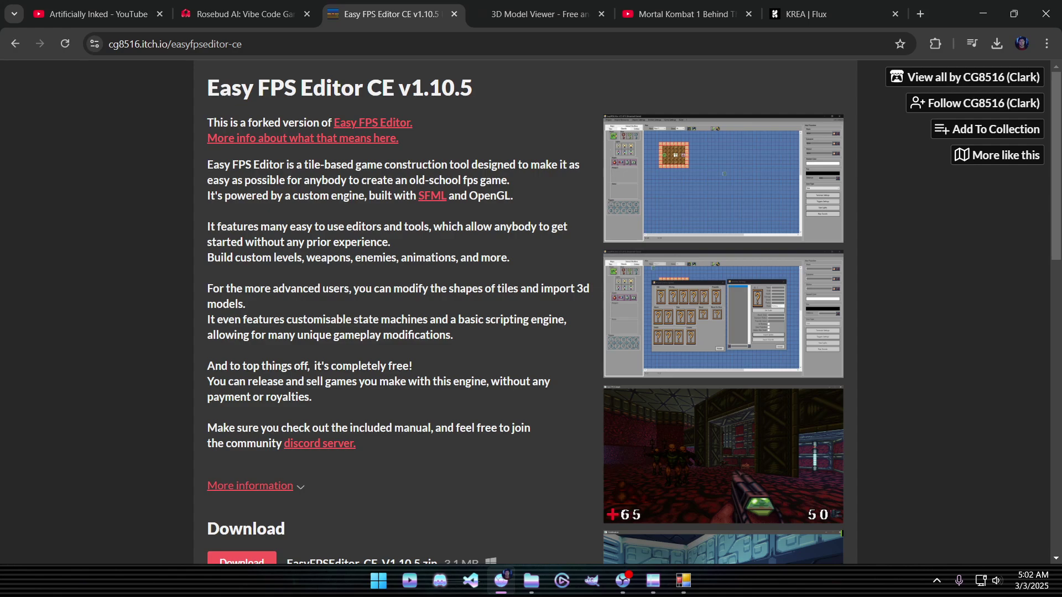
pyautogui.scroll(-10, 724, 174)
pyautogui.scroll(10, 724, 174)
pyautogui.scroll(-2, 724, 173)
pyautogui.scroll(2, 724, 174)
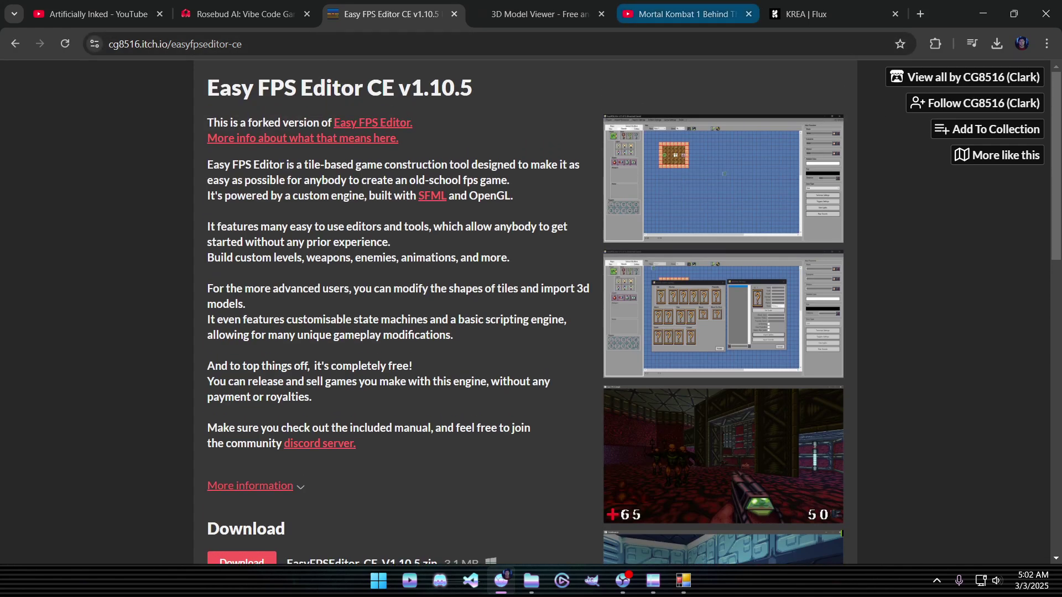
# Play a few seconds of the Mortal Kombat 1 Behind The Scenes video on YouTube and pause it.
pyautogui.click(686, 14)
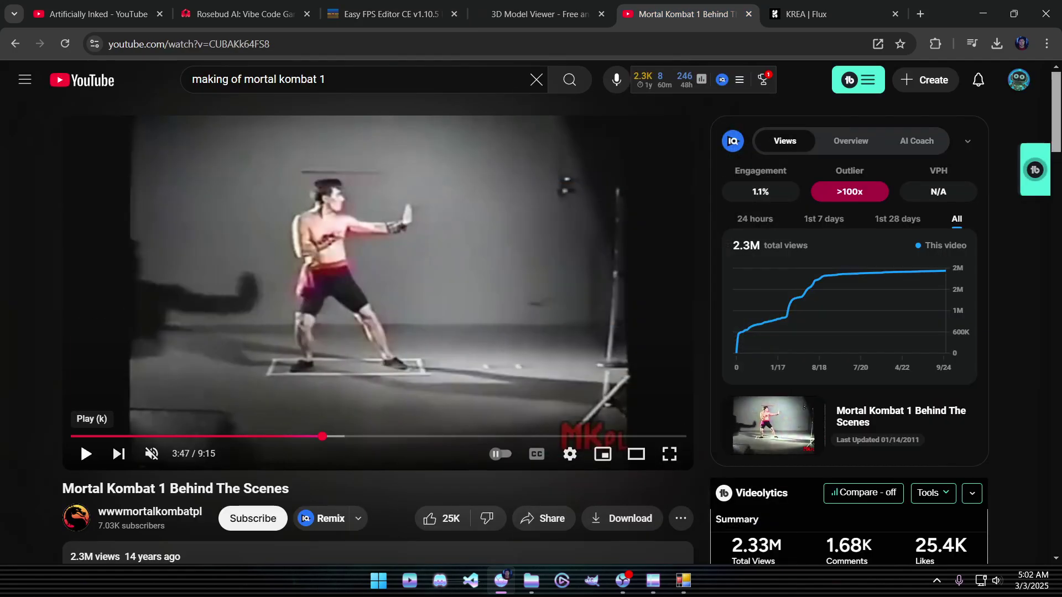
pyautogui.click(86, 454)
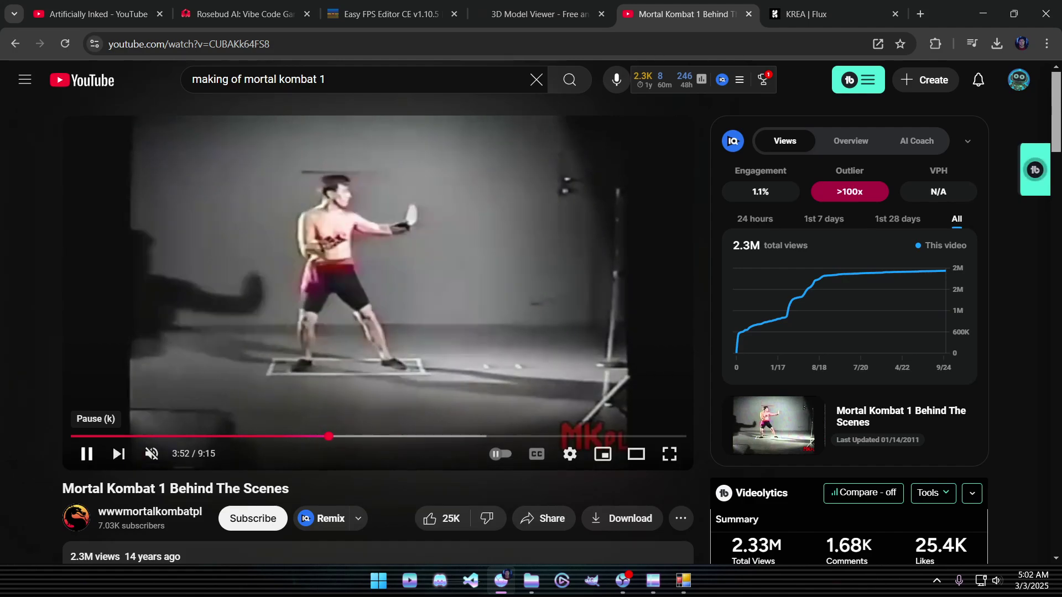
pyautogui.click(86, 454)
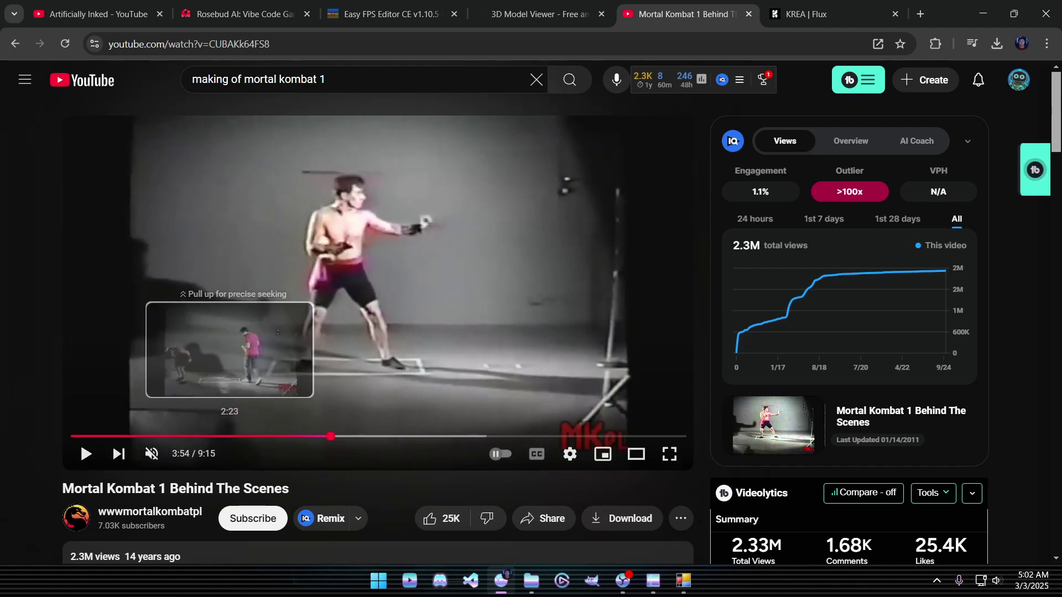
pyautogui.scroll(-2, 376, 276)
pyautogui.scroll(2, 376, 277)
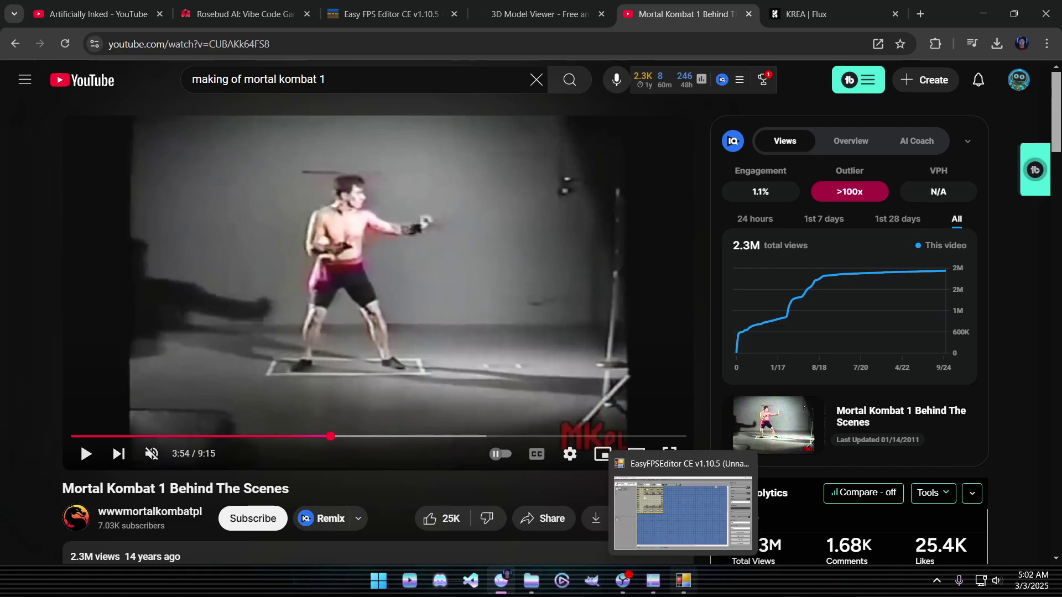
# Switch to EasyFPSEditor, test-run the game, start a new game and walk along the rusty upper walkway.
pyautogui.click(683, 580)
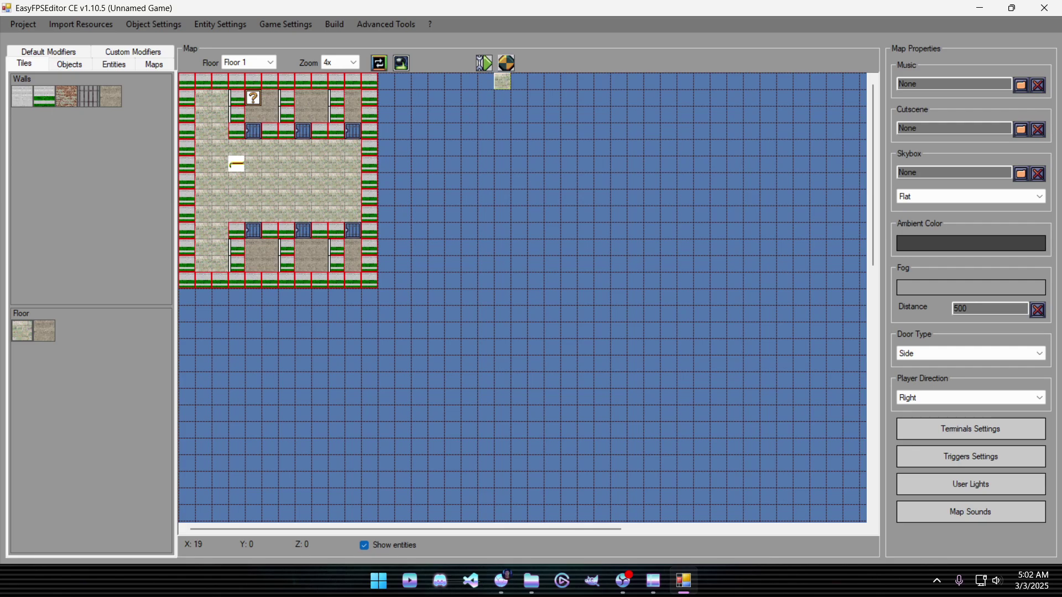
pyautogui.click(505, 63)
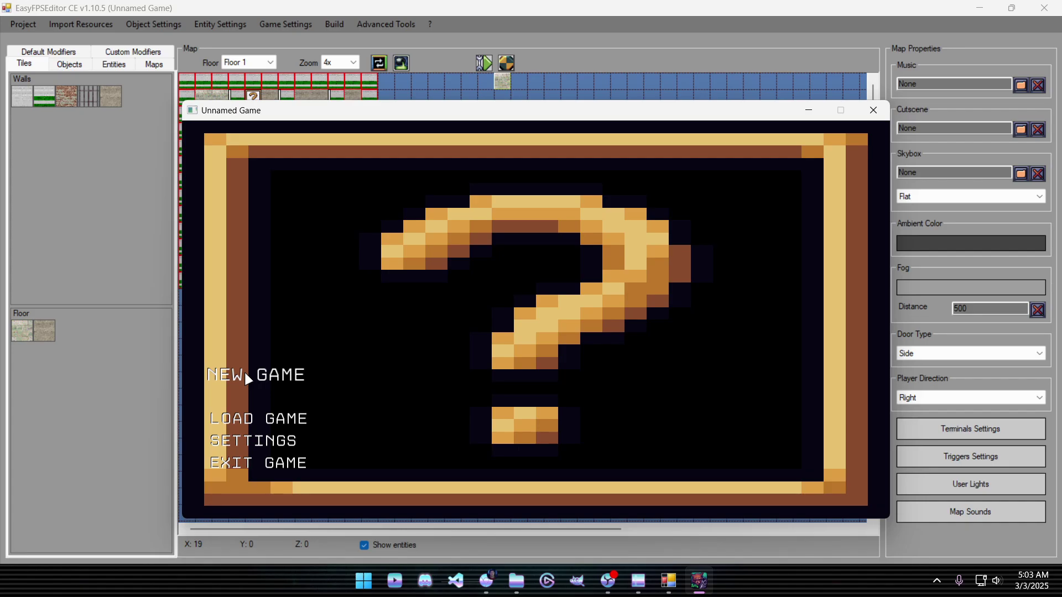
pyautogui.click(245, 373)
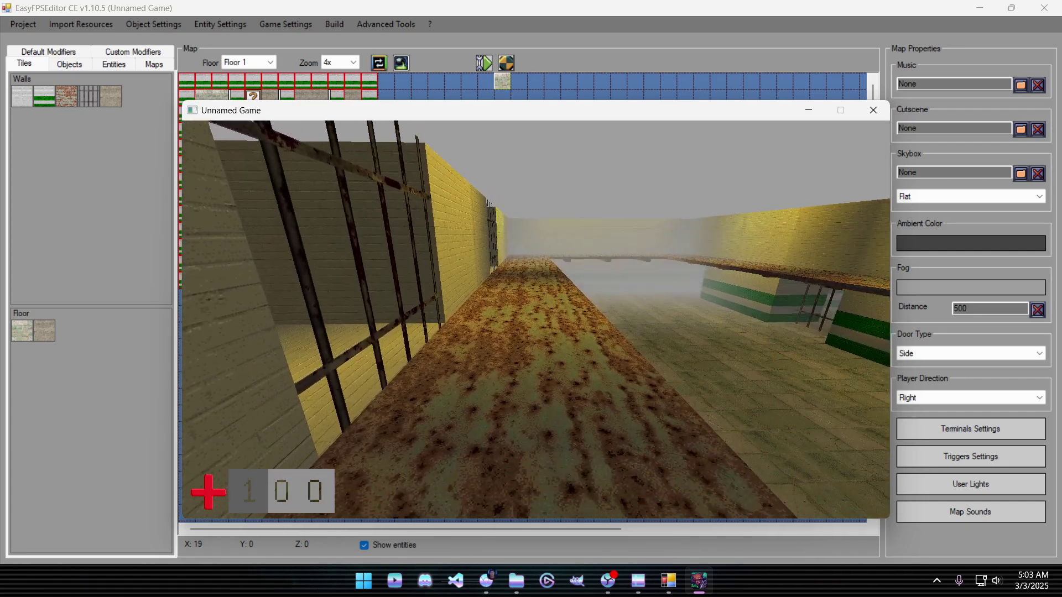
pyautogui.press('w')
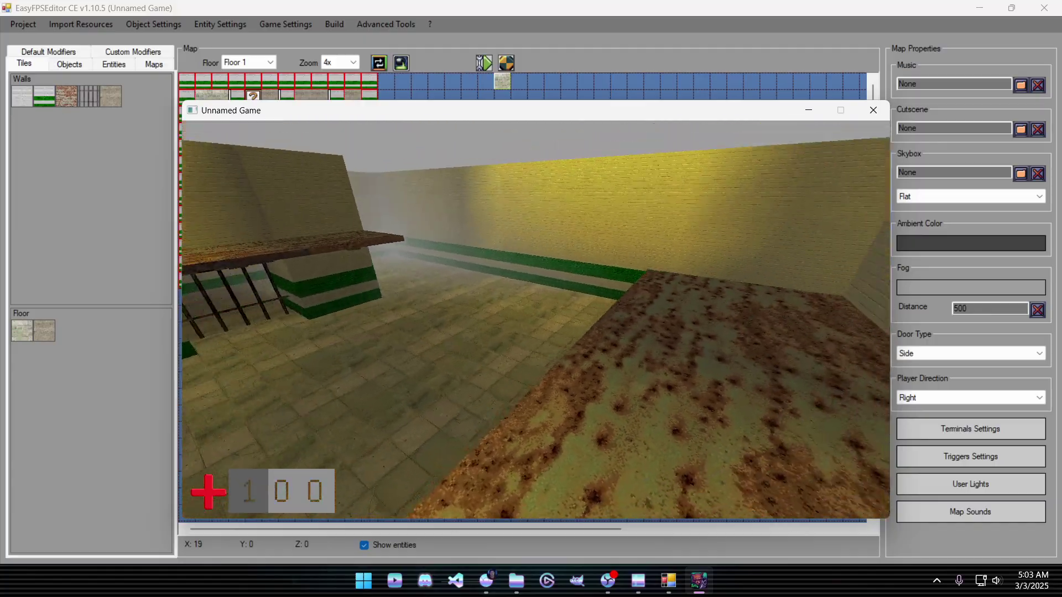
pyautogui.press('w')
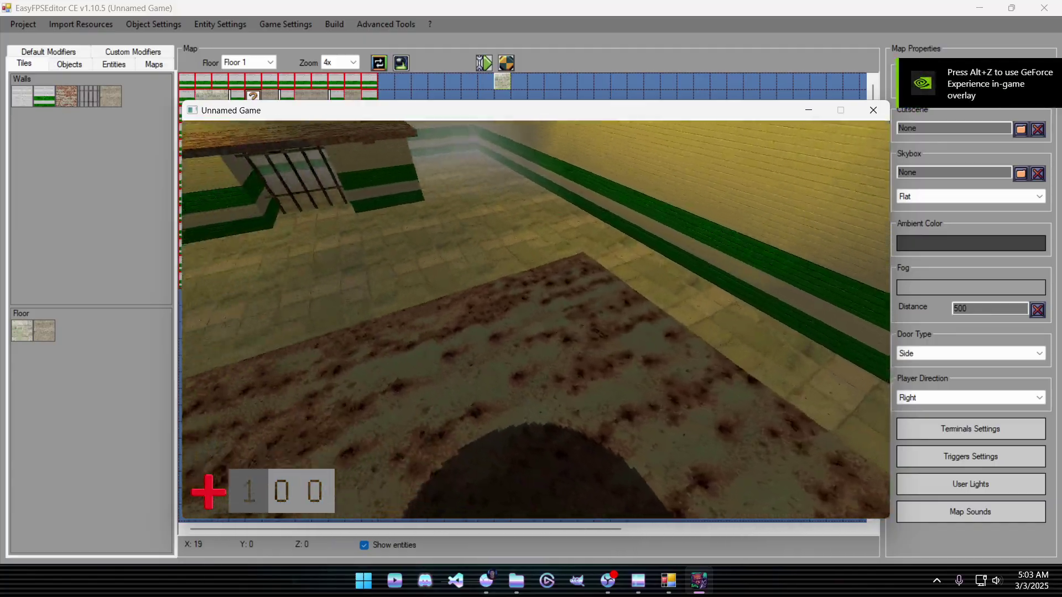
pyautogui.press('w')
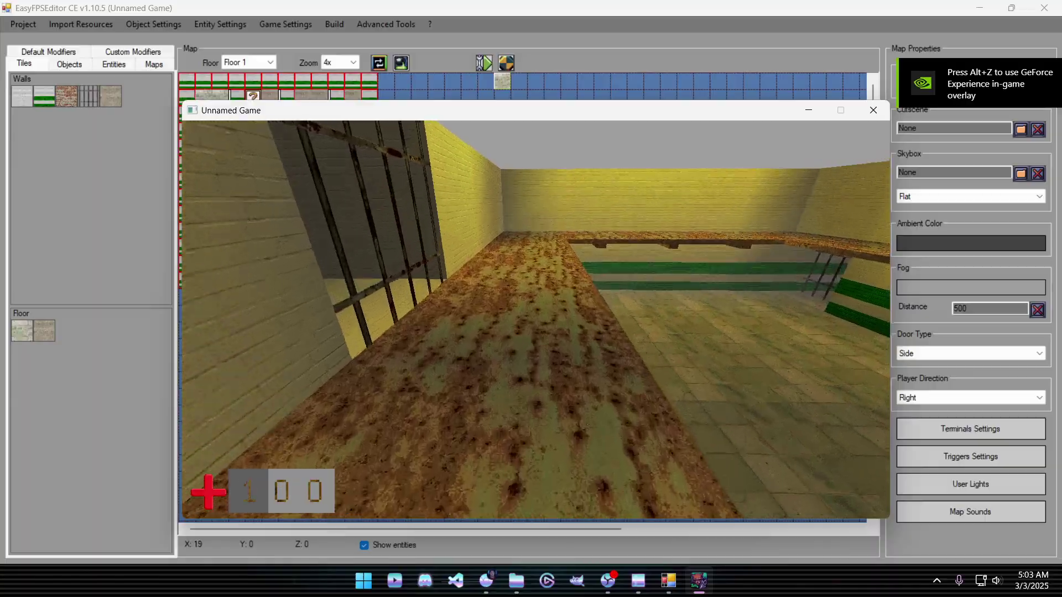
pyautogui.press('w')
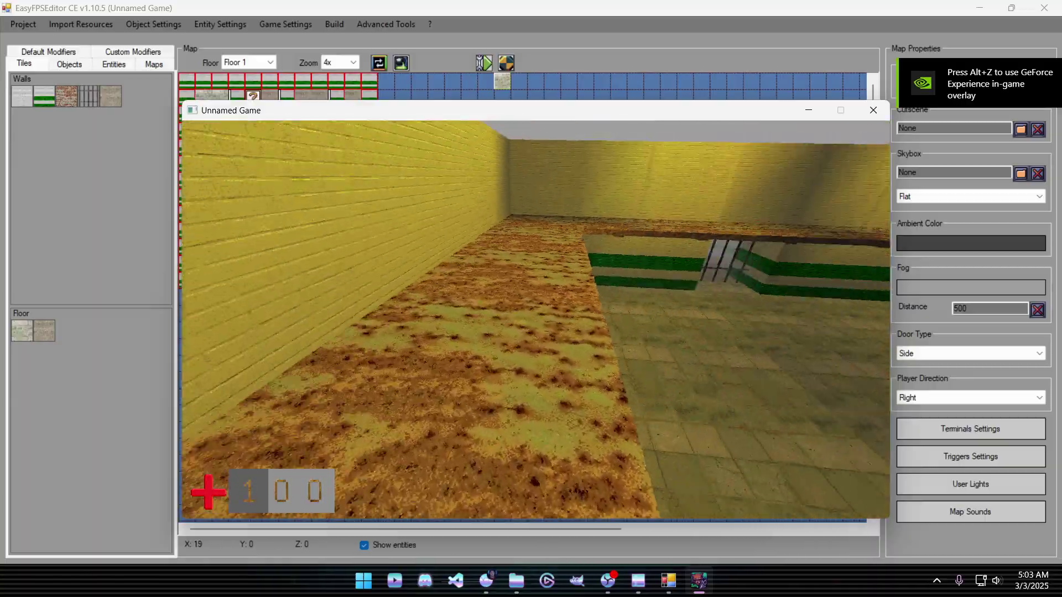
# Inspect the bunk bed inside the prison cell from several angles and walk up to the barred door.
pyautogui.press('Left')
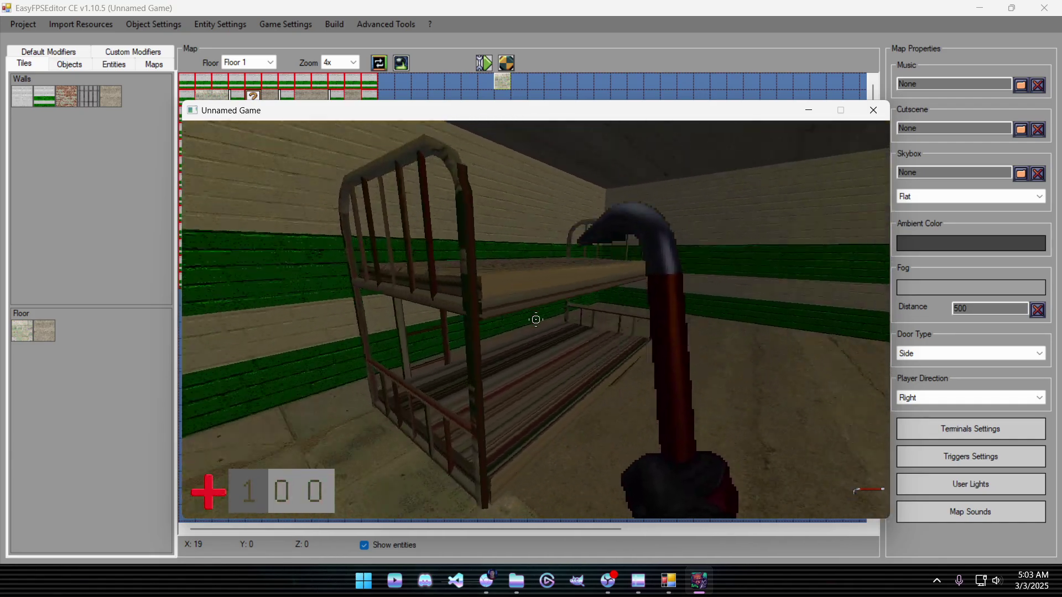
pyautogui.press('d')
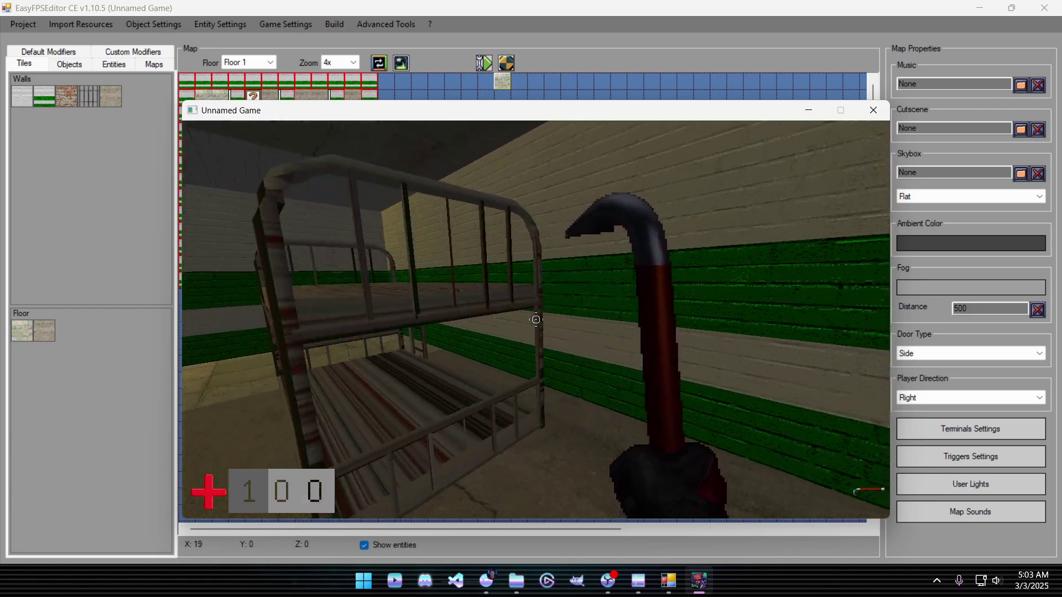
pyautogui.press('a')
pyautogui.press('a')
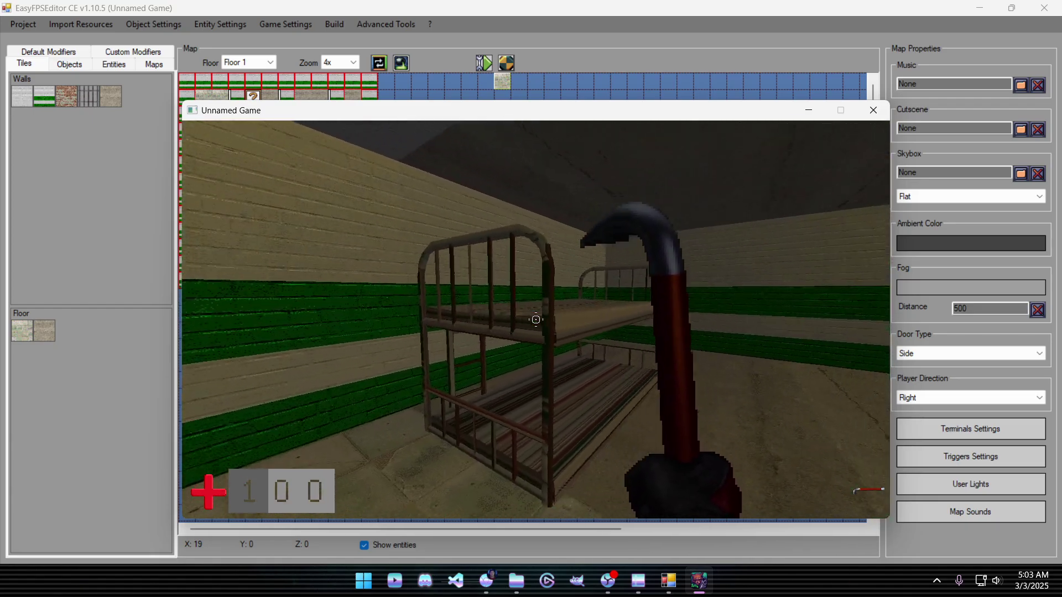
pyautogui.press('w')
pyautogui.press('w')
pyautogui.press('s')
pyautogui.press('w')
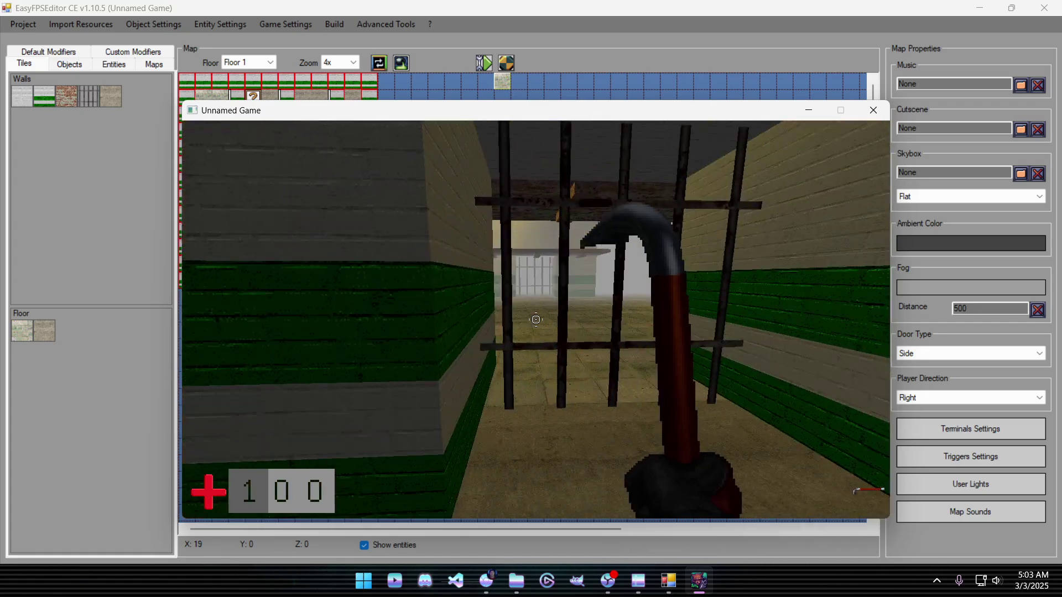
# Open the barred cell door, explore the ground-floor hall outside and pause the game at its main menu.
pyautogui.press('e')
pyautogui.press('w')
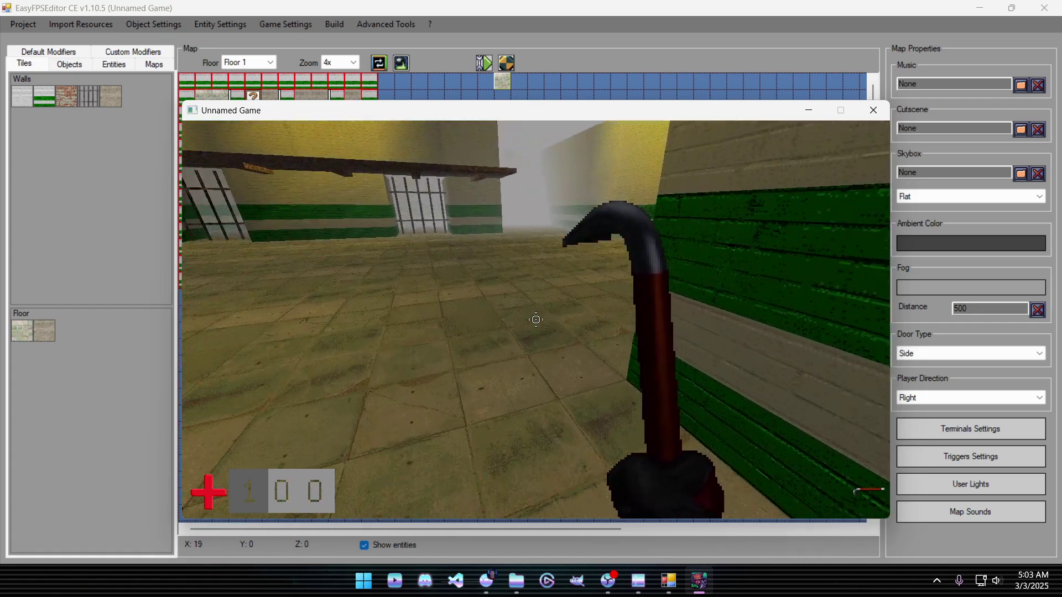
pyautogui.press('w')
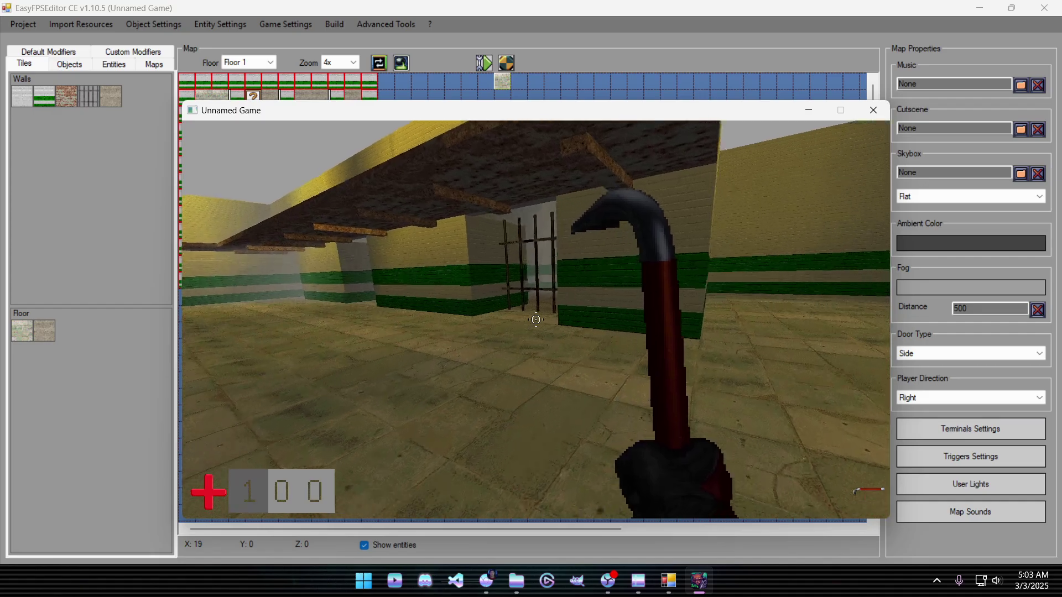
pyautogui.press('w')
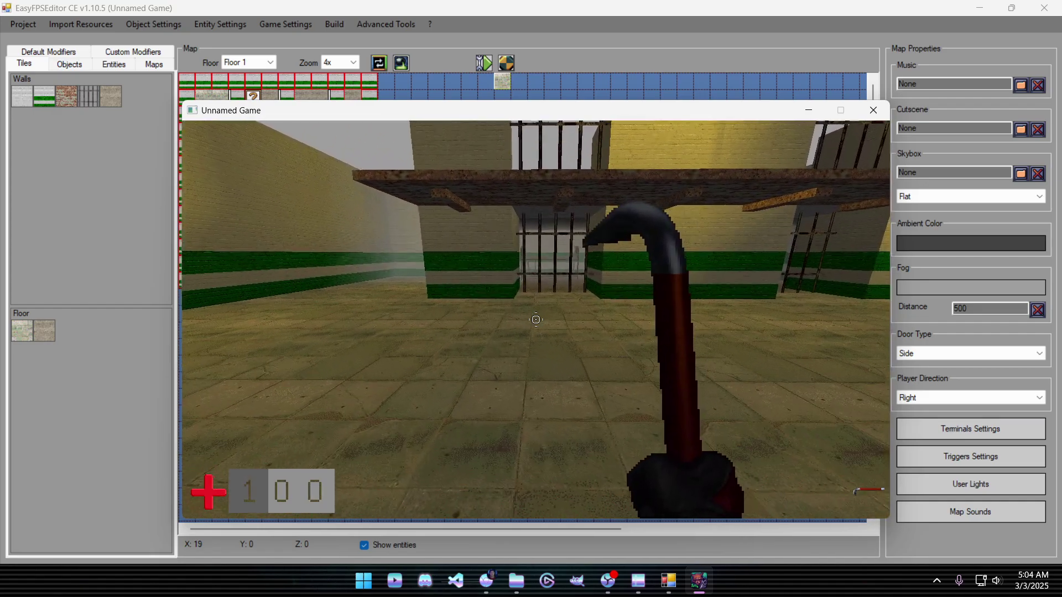
pyautogui.press('Escape')
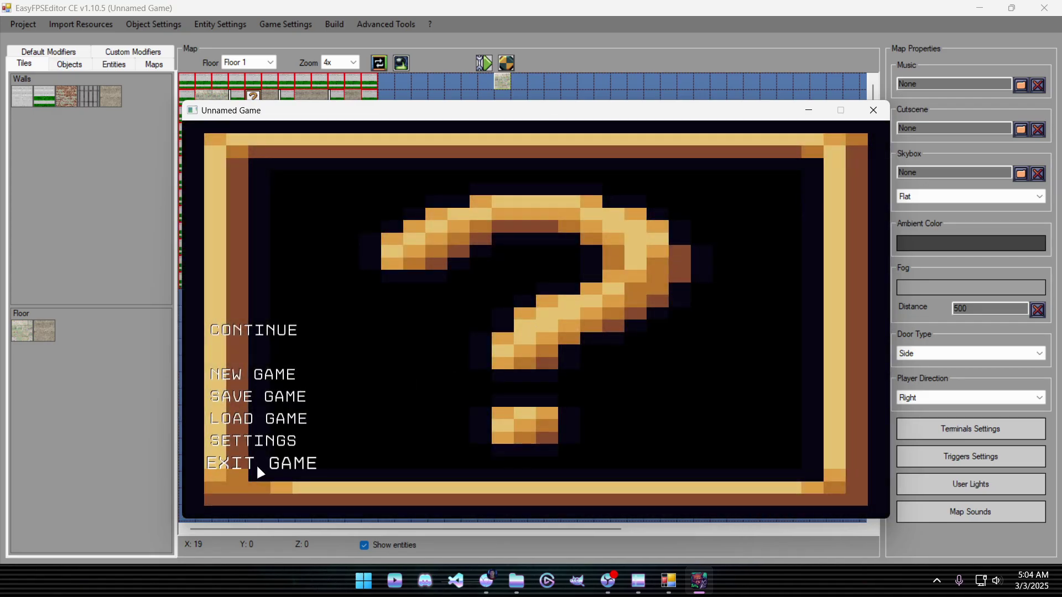
# Exit the test game, build a green-striped wall block in the hall's middle and paint a brown floor patch beside it.
pyautogui.click(257, 463)
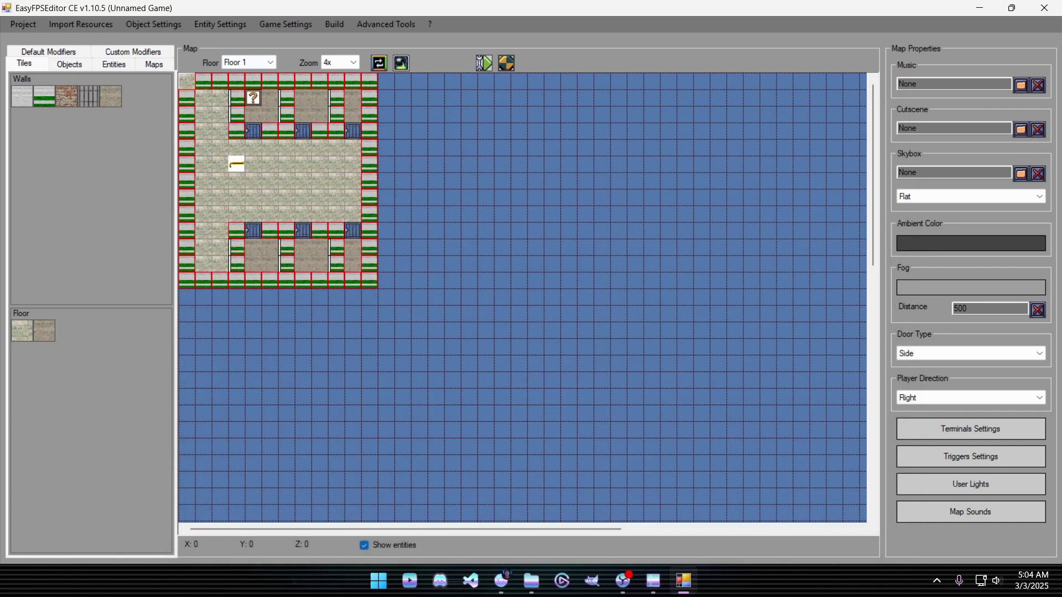
pyautogui.click(286, 164)
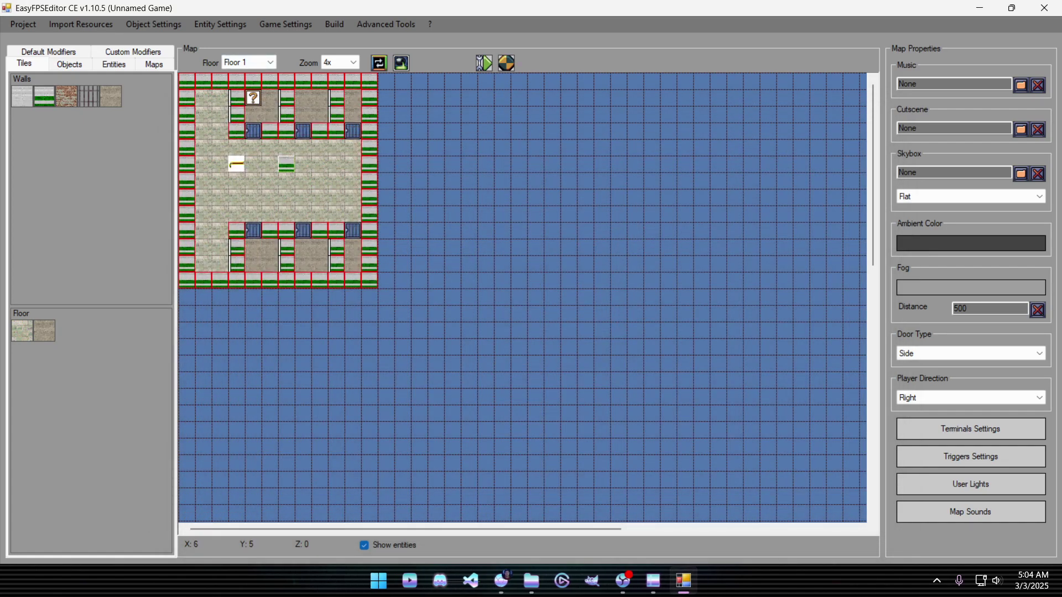
pyautogui.moveTo(286, 162)
pyautogui.mouseDown()
pyautogui.moveTo(319, 163)
pyautogui.moveTo(286, 179)
pyautogui.mouseUp()
pyautogui.click(286, 196)
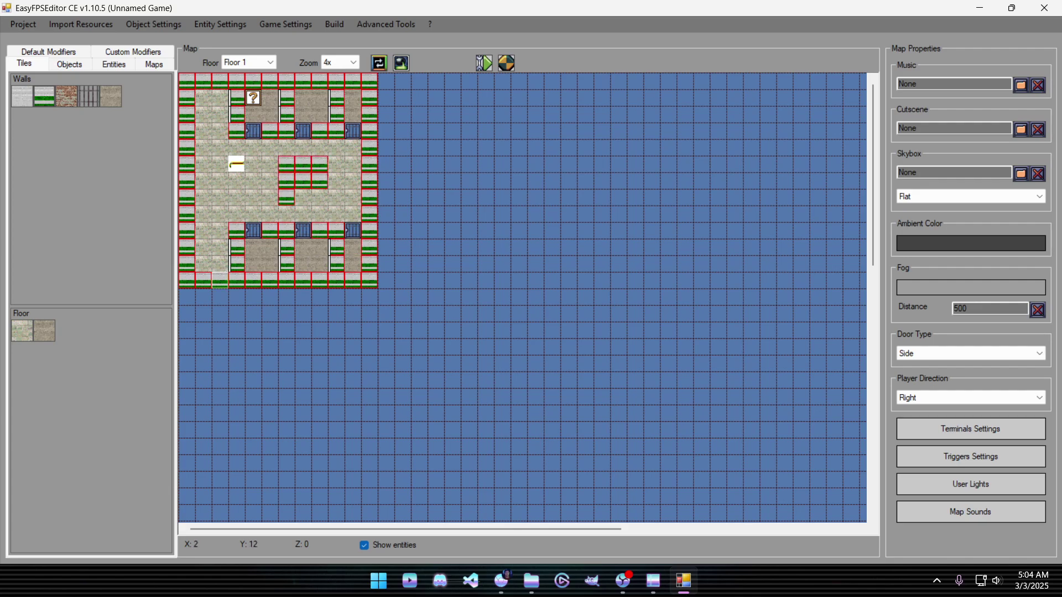
pyautogui.click(44, 330)
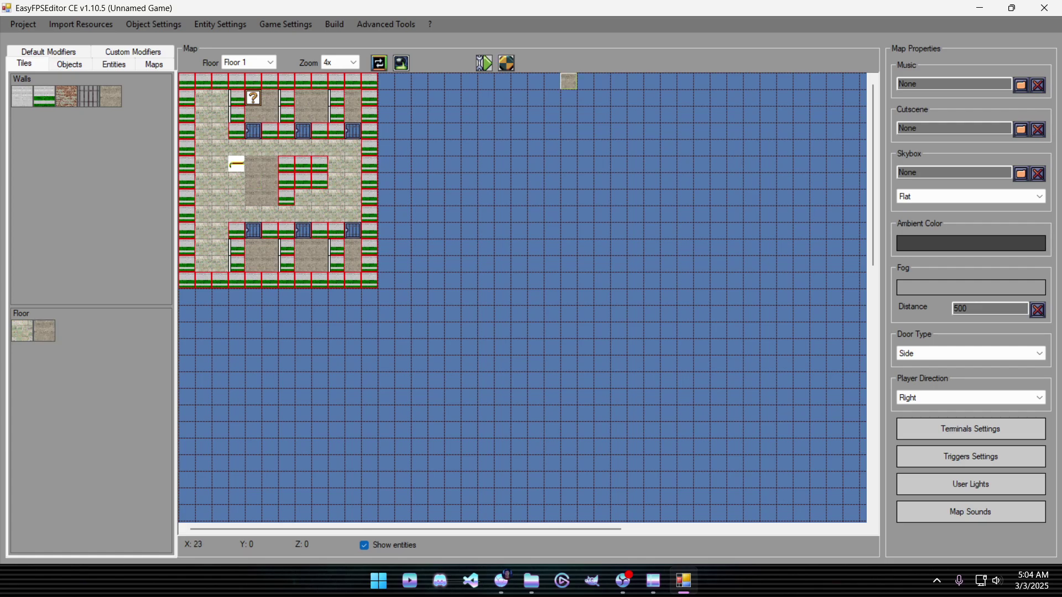
# Test-run a new game, view the wall block from the walkway and on top, collect the crowbar and pause the game.
pyautogui.click(484, 62)
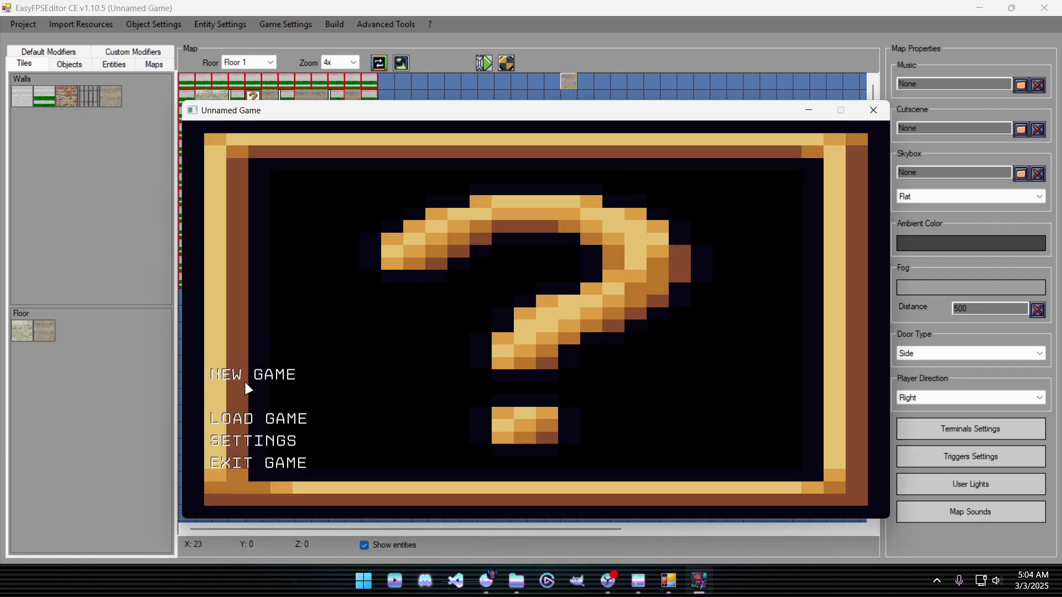
pyautogui.click(254, 375)
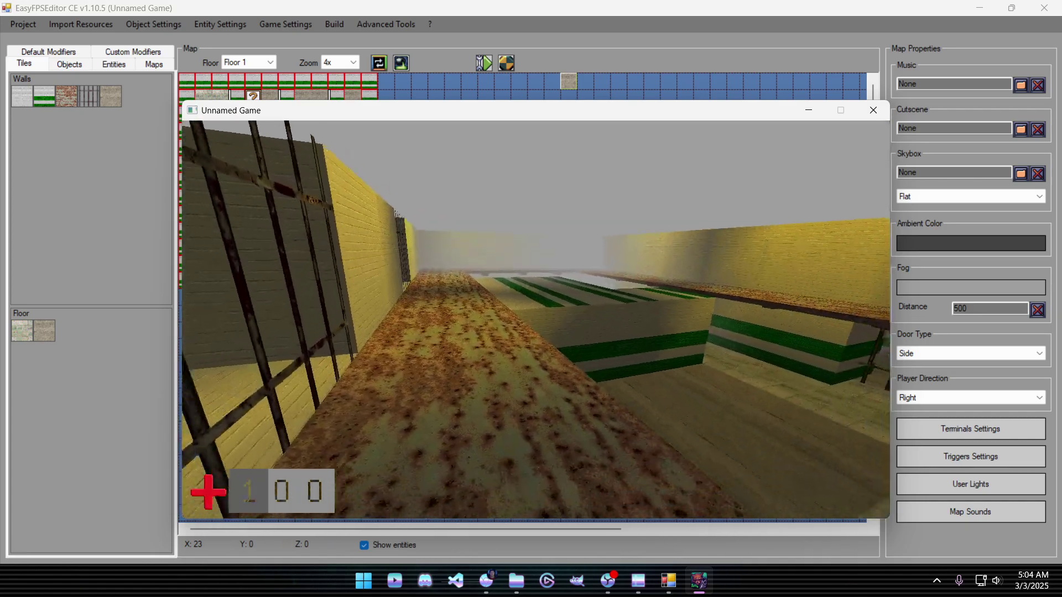
pyautogui.press('w')
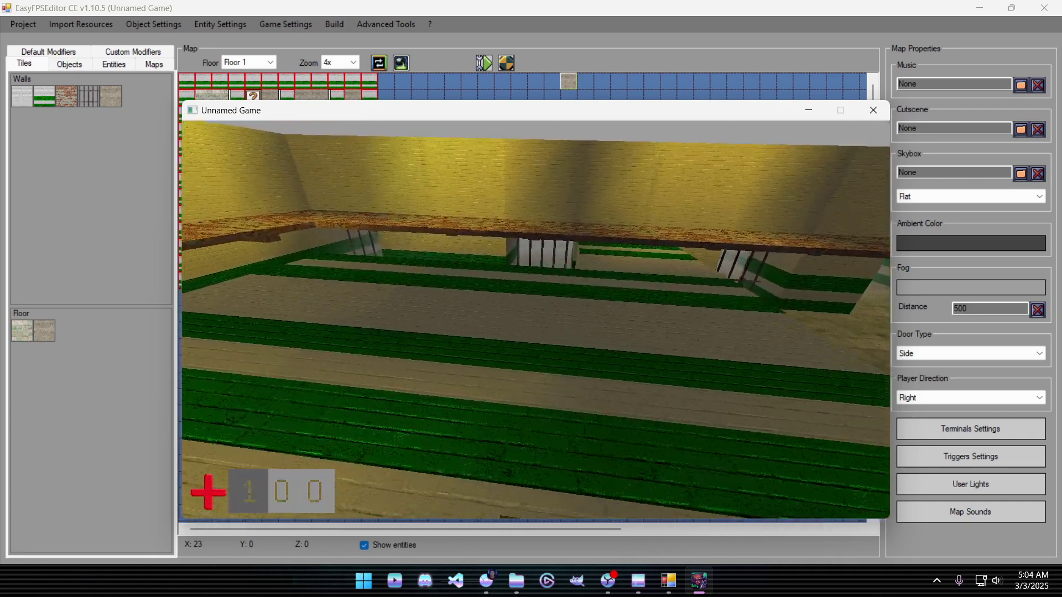
pyautogui.press('w')
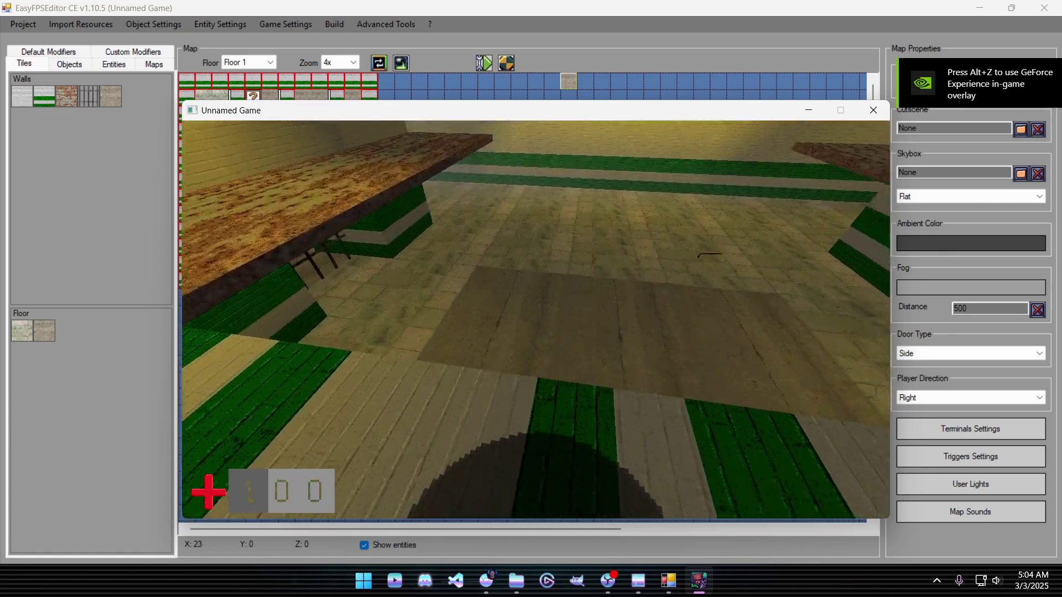
pyautogui.press('w')
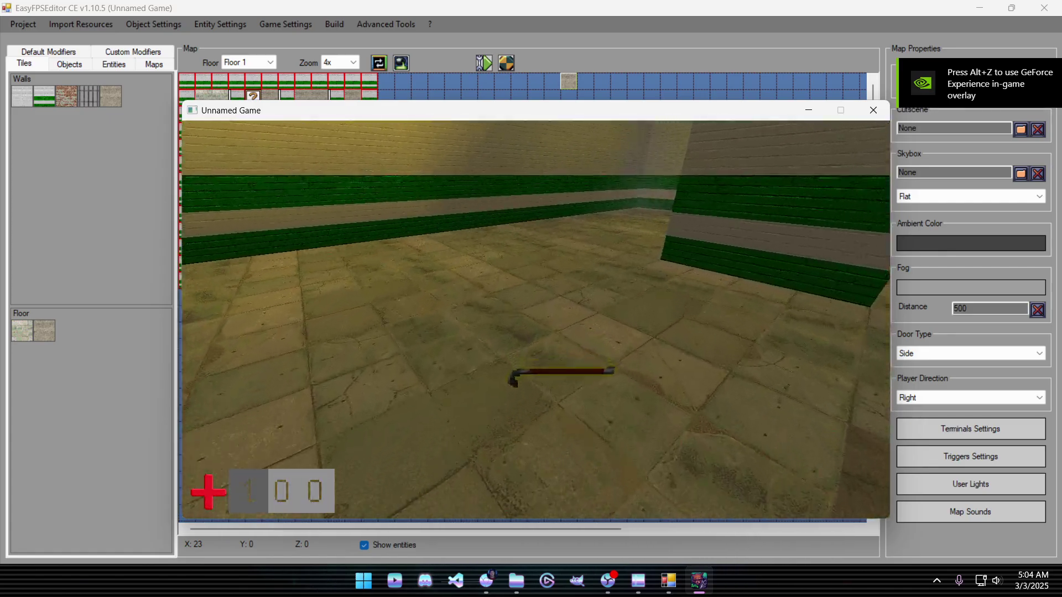
pyautogui.press('Left')
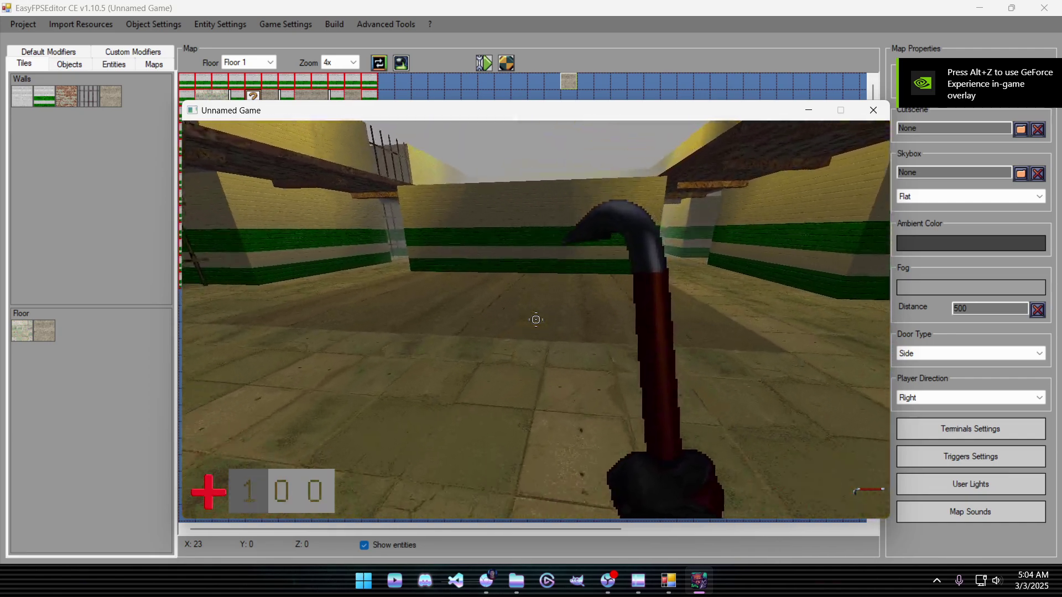
pyautogui.press('Escape')
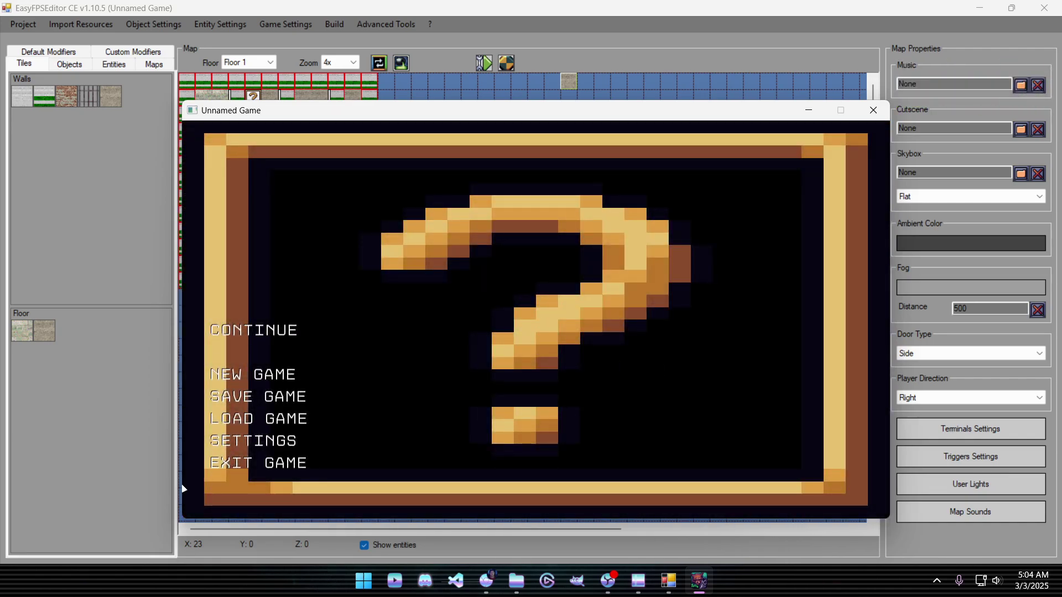
# Exit the test game and repaint the hall's wall block and brown patch with the light stone floor tile.
pyautogui.click(238, 461)
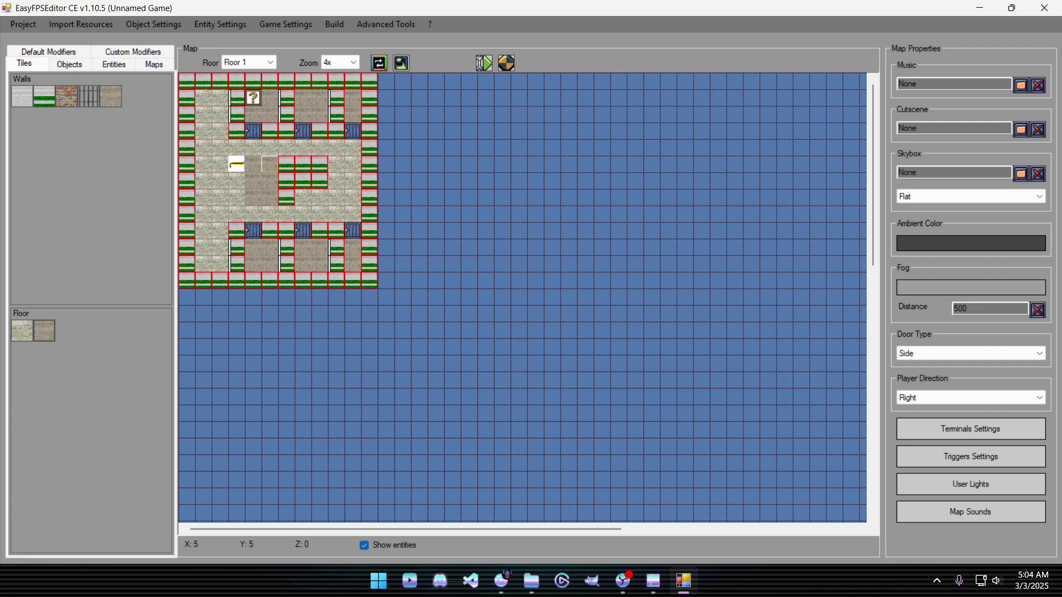
pyautogui.moveTo(252, 164)
pyautogui.mouseDown()
pyautogui.moveTo(320, 164)
pyautogui.moveTo(319, 181)
pyautogui.moveTo(286, 180)
pyautogui.mouseUp()
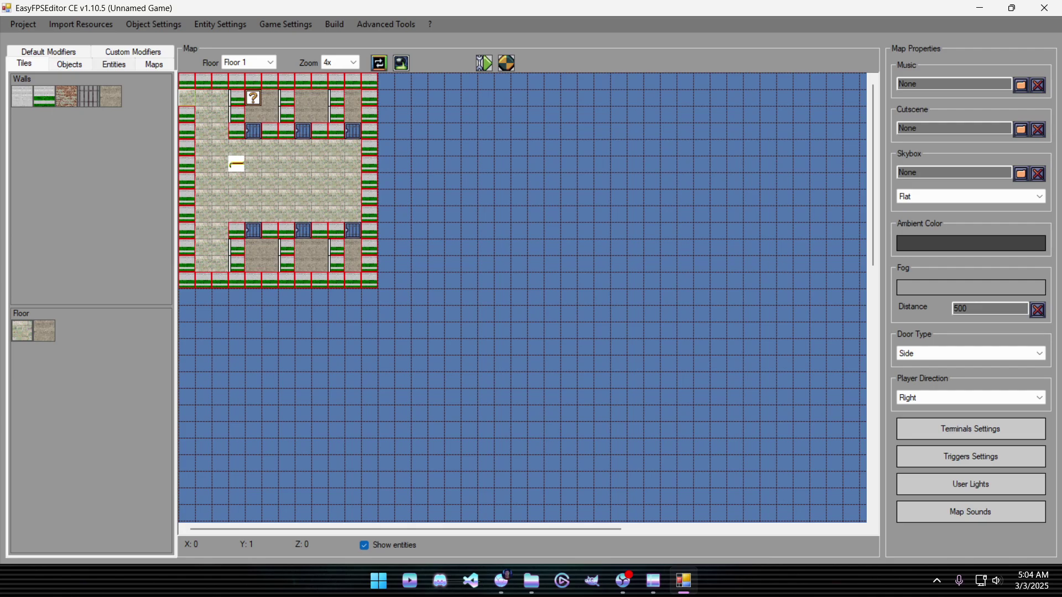
# Place one of each enemy type in the hall and start a new game in a test run.
pyautogui.click(114, 64)
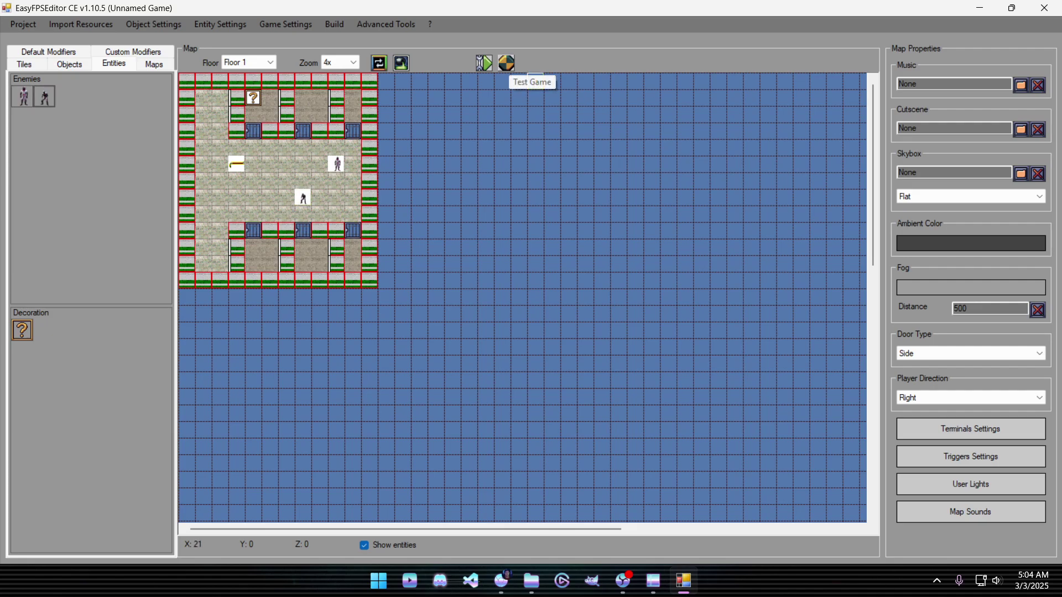
pyautogui.click(506, 63)
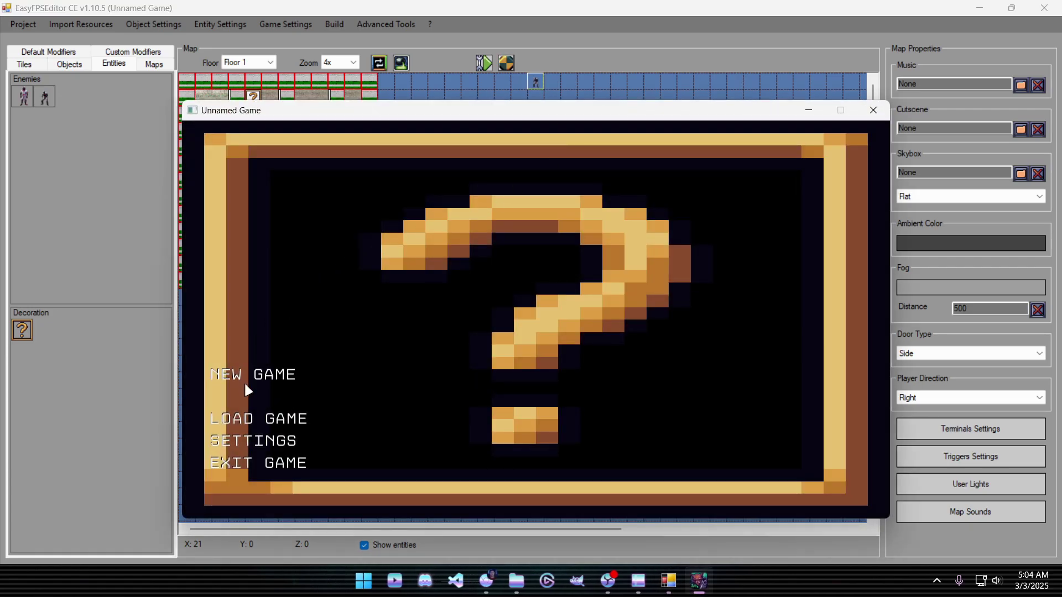
pyautogui.click(244, 376)
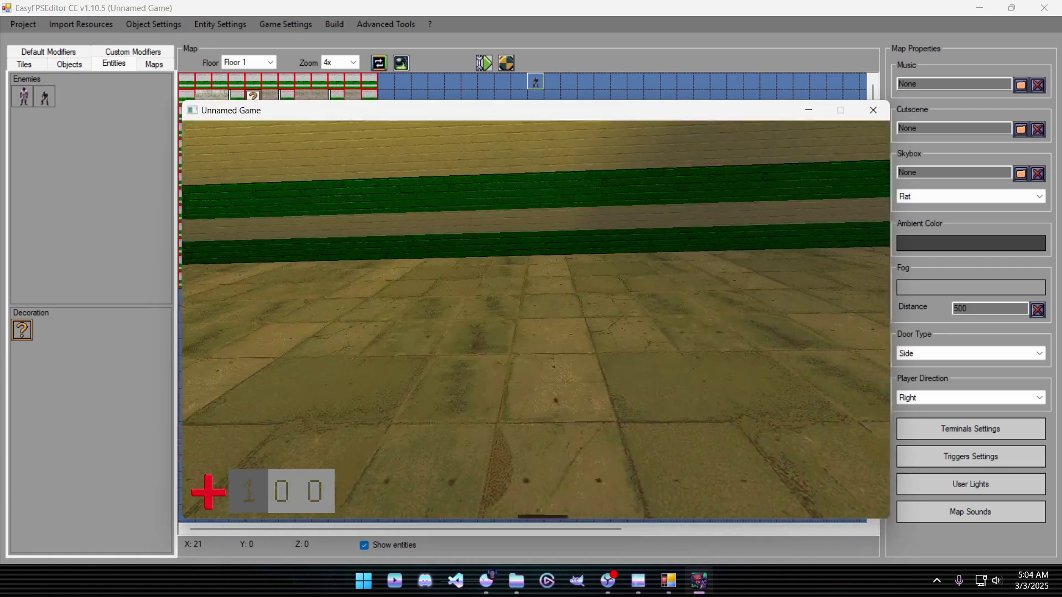
# Pick up the crowbar in the hall and fight the first attacking zombie with it.
pyautogui.click(535, 320)
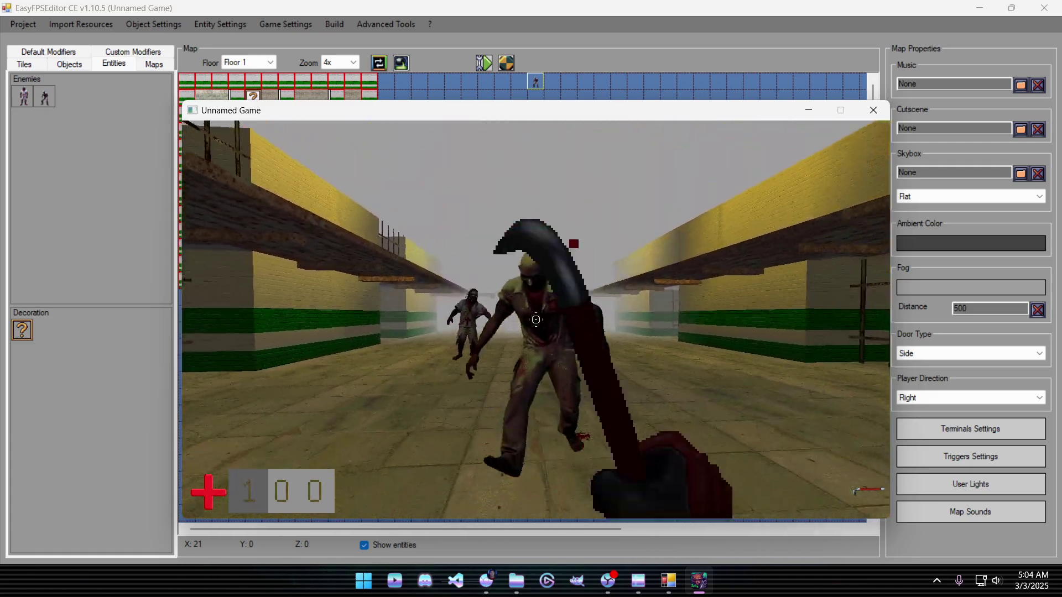
pyautogui.click(536, 320)
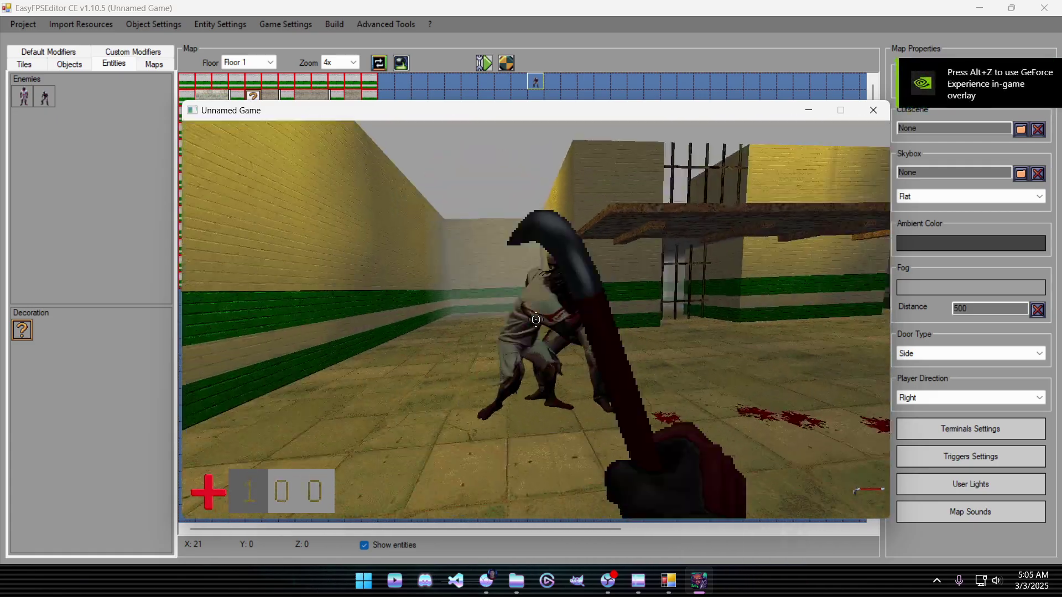
pyautogui.click(536, 320)
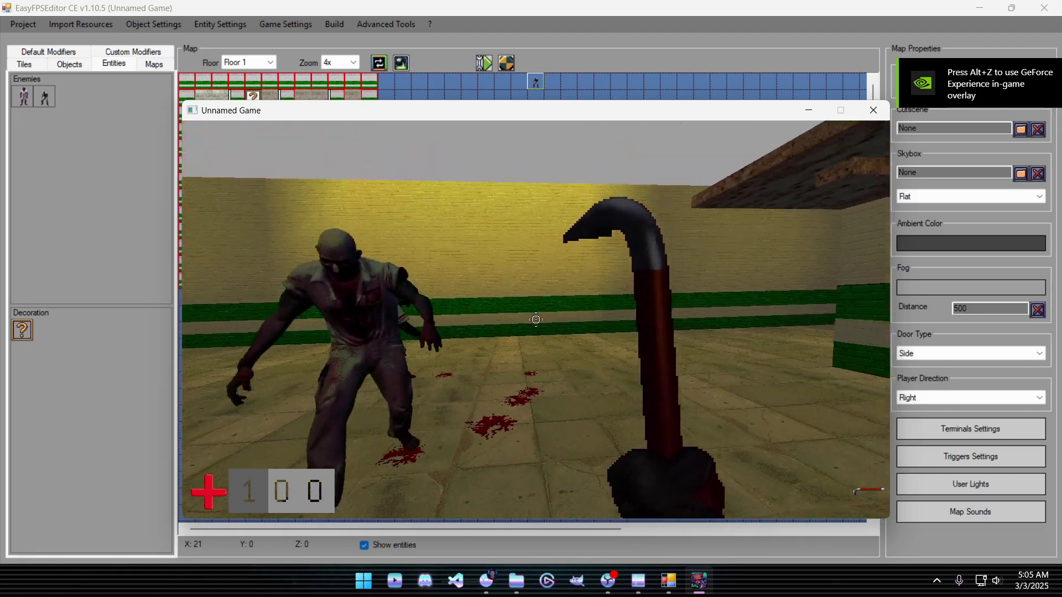
pyautogui.press('s')
pyautogui.click(535, 320)
pyautogui.click(536, 320)
pyautogui.click(536, 320)
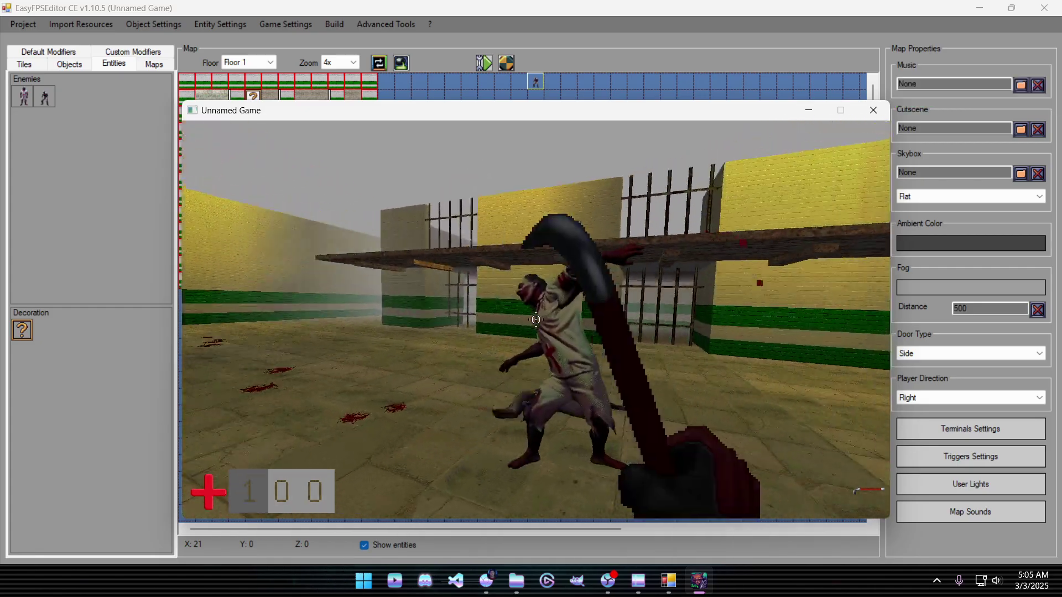
# Strike the long-haired zombie in the white prison outfit with the crowbar until it is defeated.
pyautogui.click(536, 320)
pyautogui.click(535, 319)
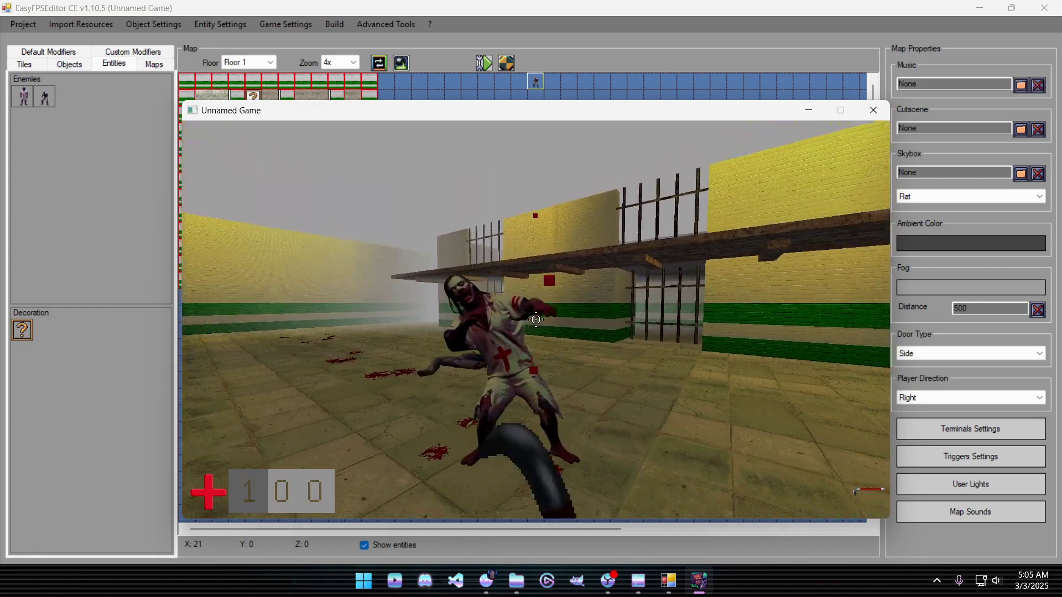
pyautogui.click(536, 320)
pyautogui.click(536, 320)
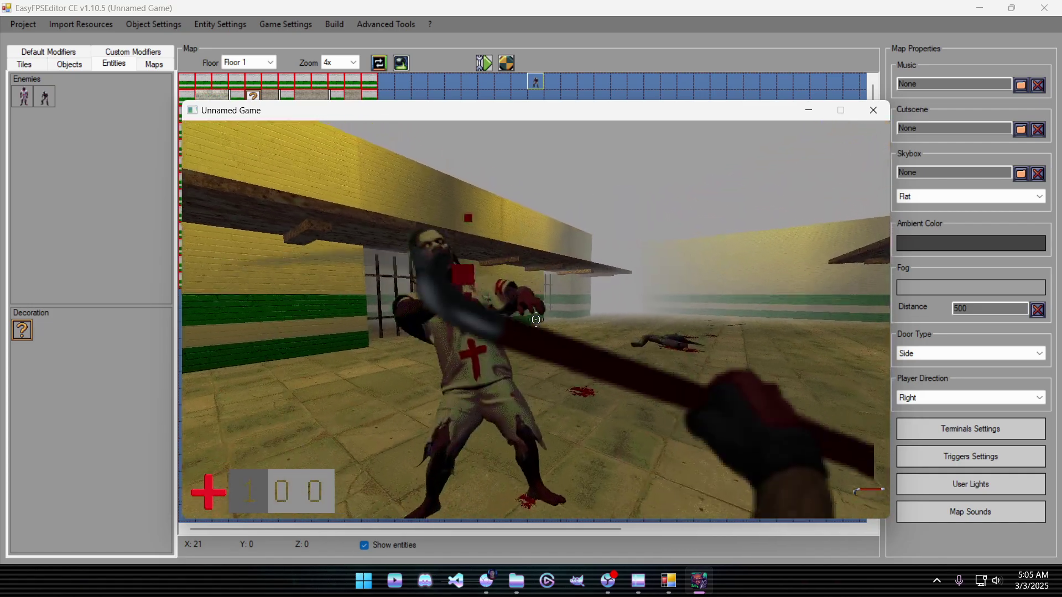
pyautogui.click(535, 320)
pyautogui.click(536, 320)
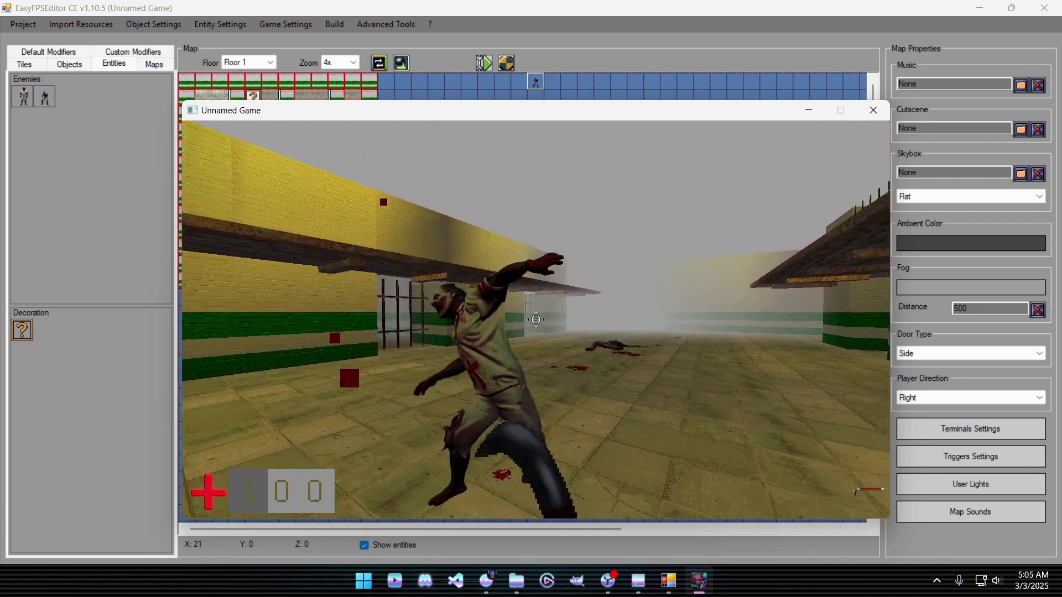
pyautogui.click(536, 320)
pyautogui.click(536, 319)
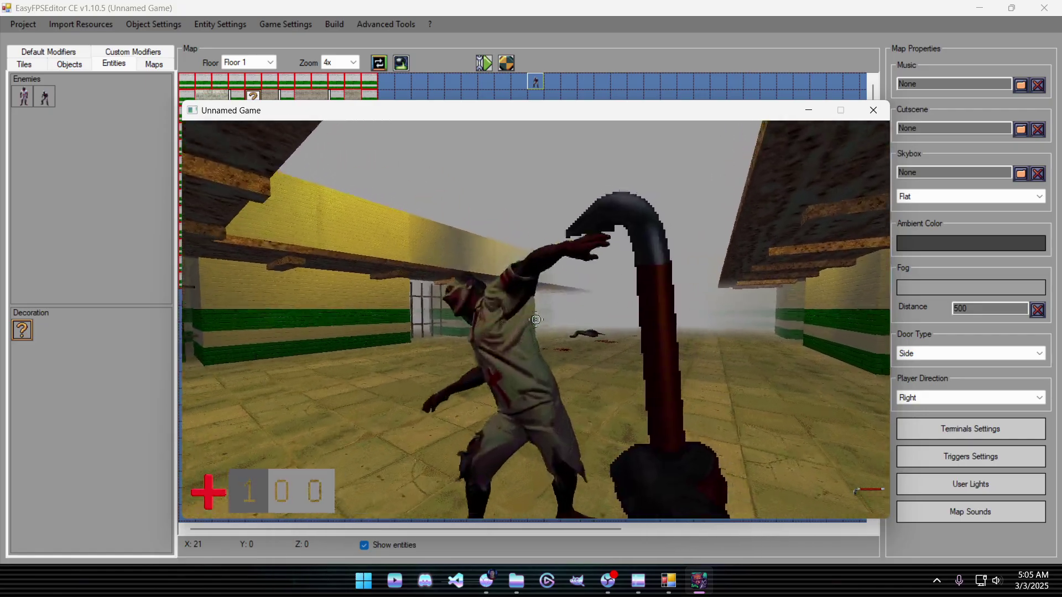
pyautogui.click(535, 320)
pyautogui.click(536, 320)
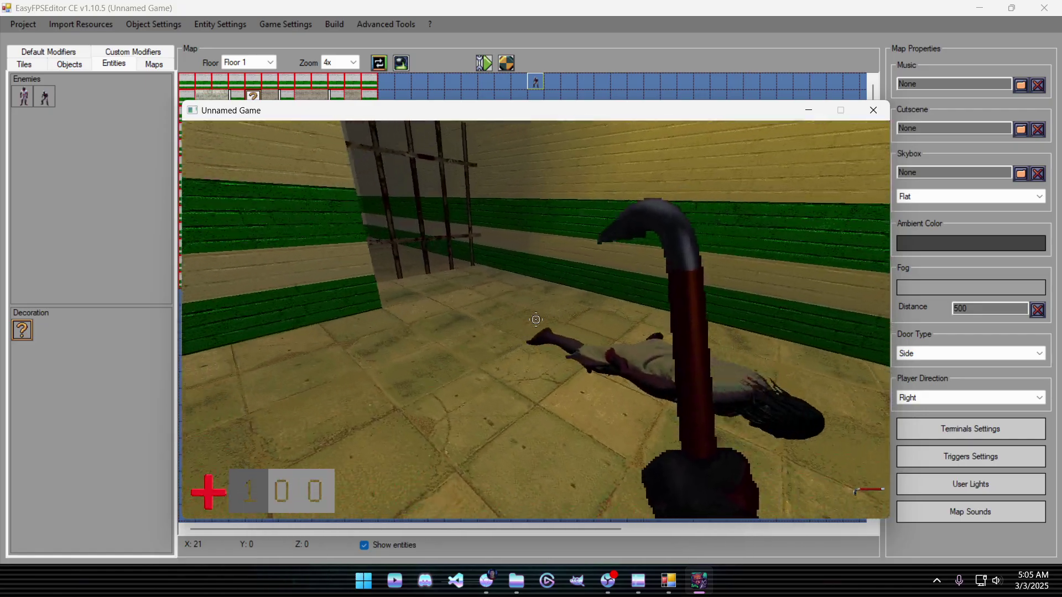
# Walk around the hall to inspect the zombie bodies and blood stains, and exit the test game.
pyautogui.press('w')
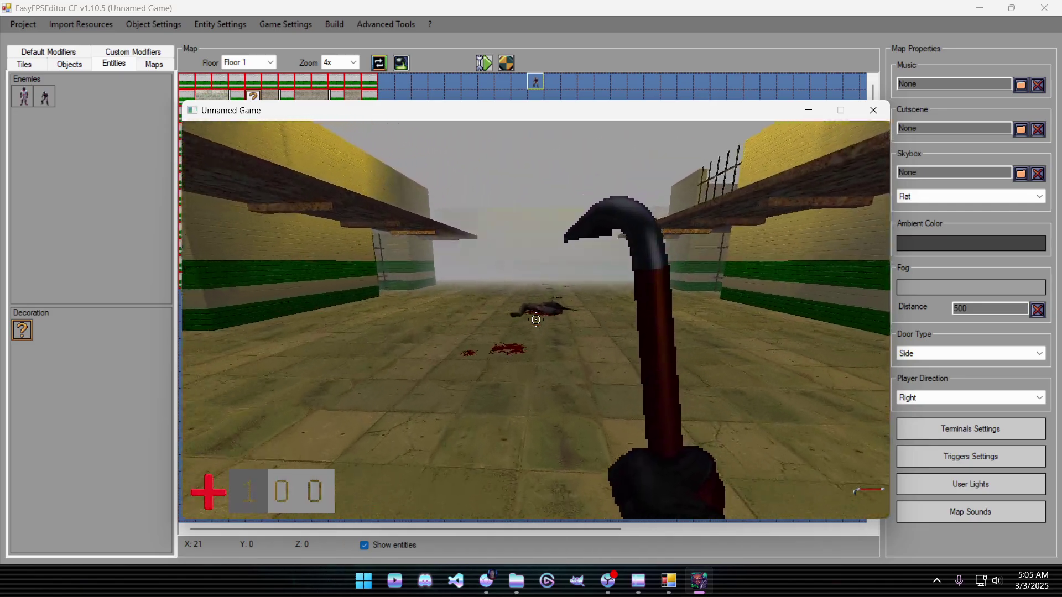
pyautogui.press('w')
pyautogui.click(536, 320)
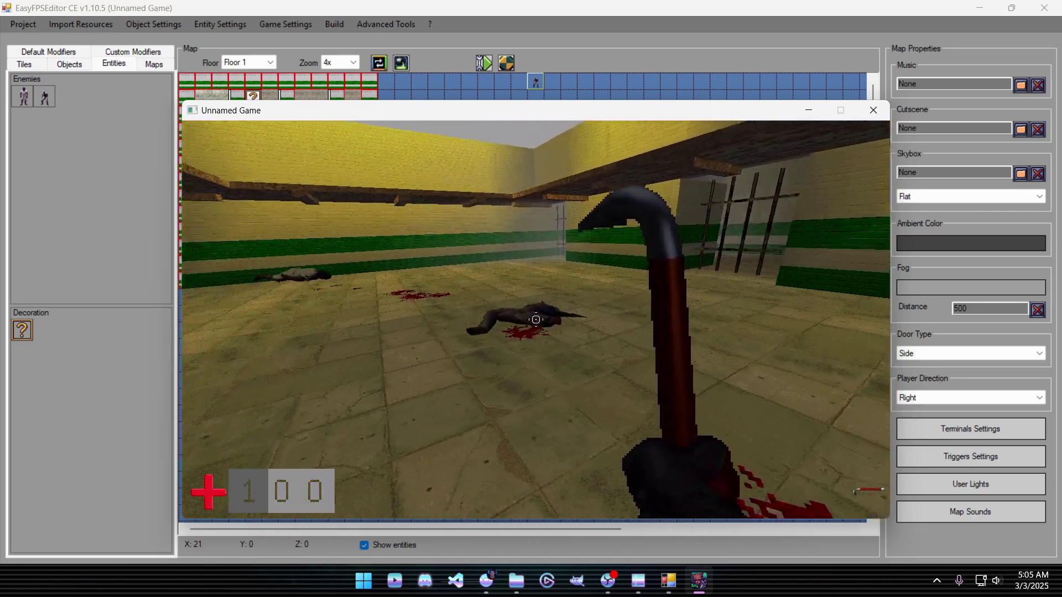
pyautogui.press('s')
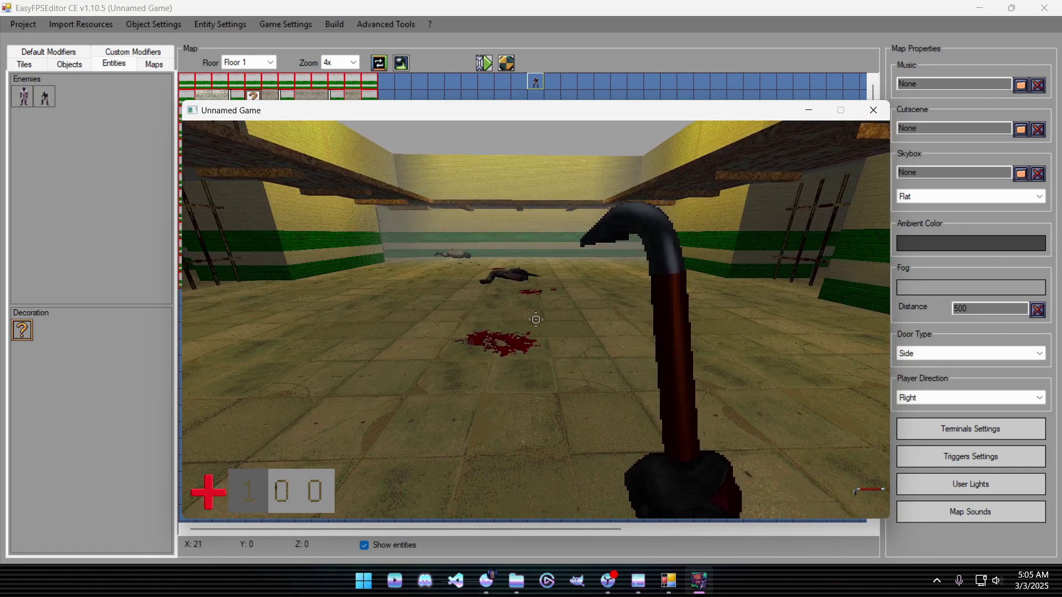
pyautogui.press('Escape')
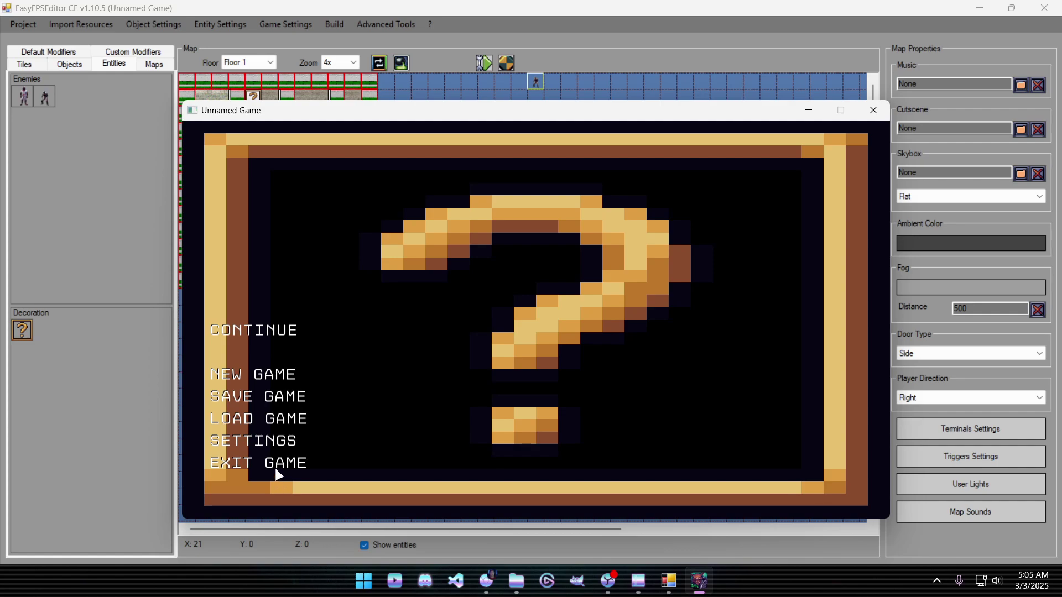
pyautogui.click(274, 465)
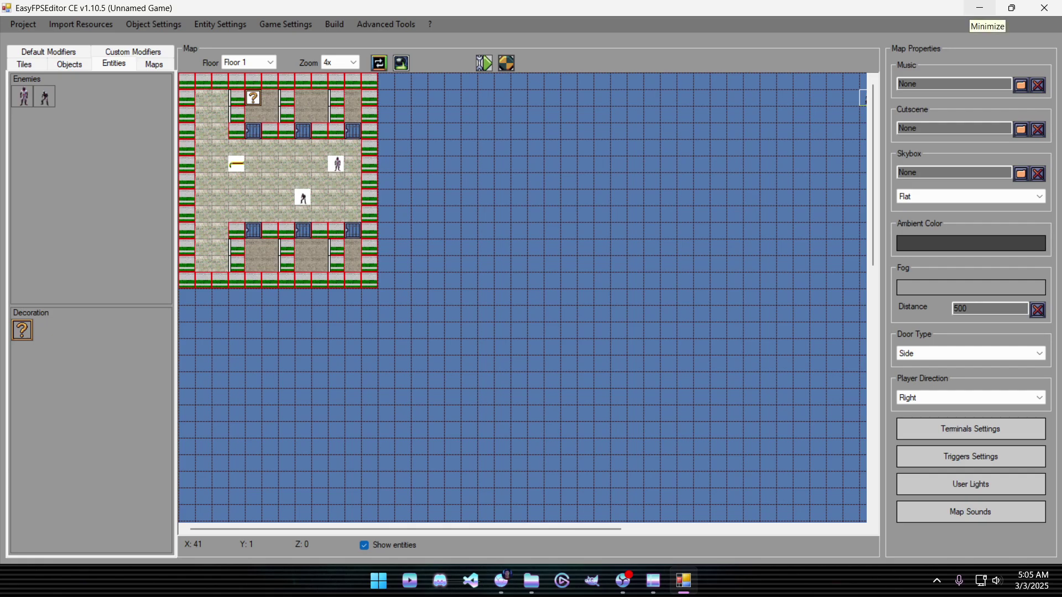
# Switch to Chrome and view the enlarged zombie prisoner image generated with KREA Flux.
pyautogui.click(979, 7)
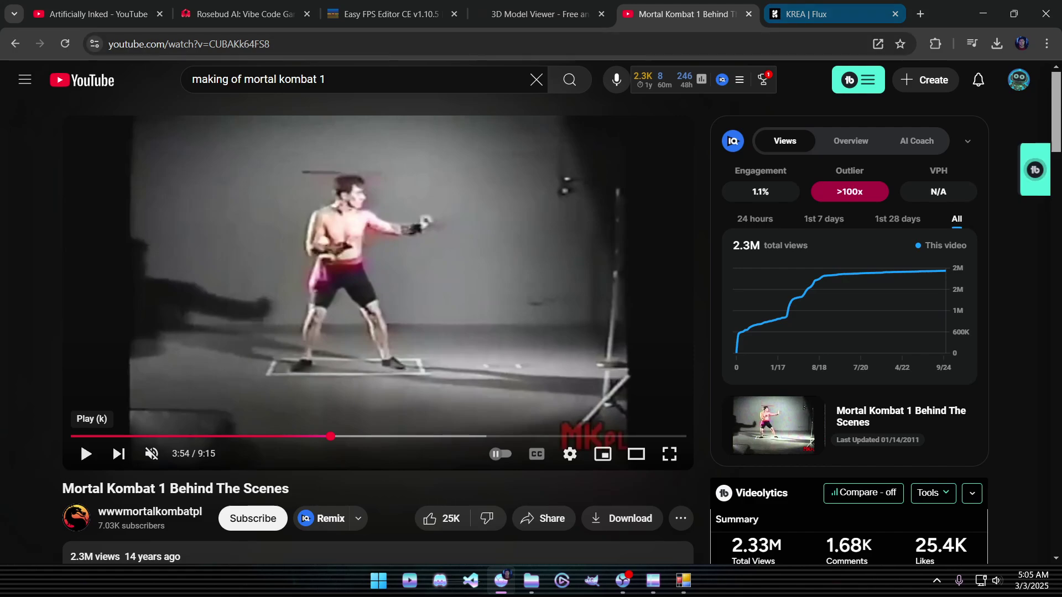
pyautogui.click(539, 14)
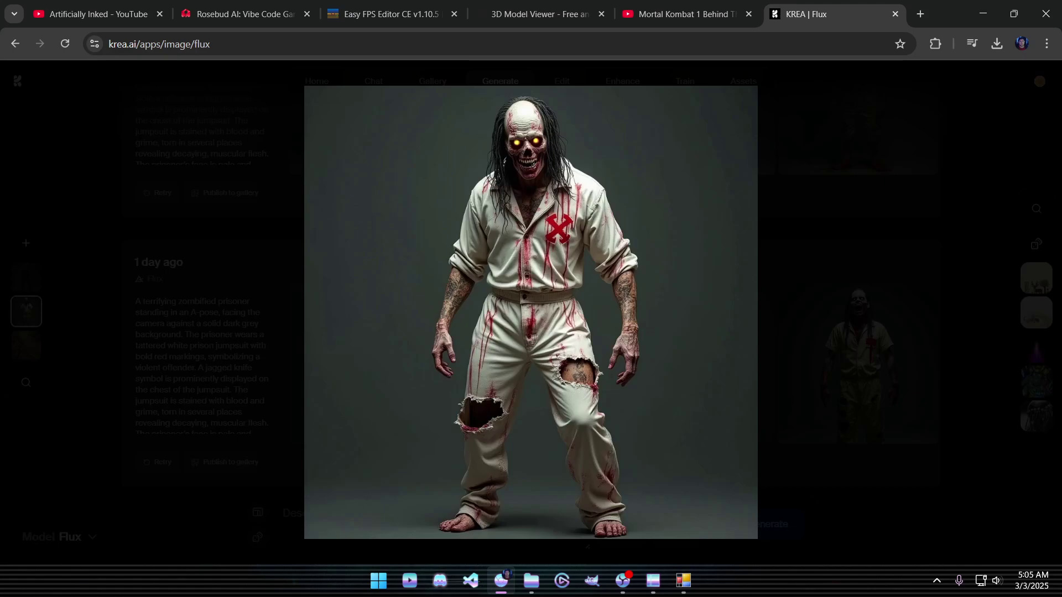
# Show the edges of MurderZombie02_Rigged.fbx in the Hyper3D model viewer and examine its mesh up close and from the side.
pyautogui.click(540, 14)
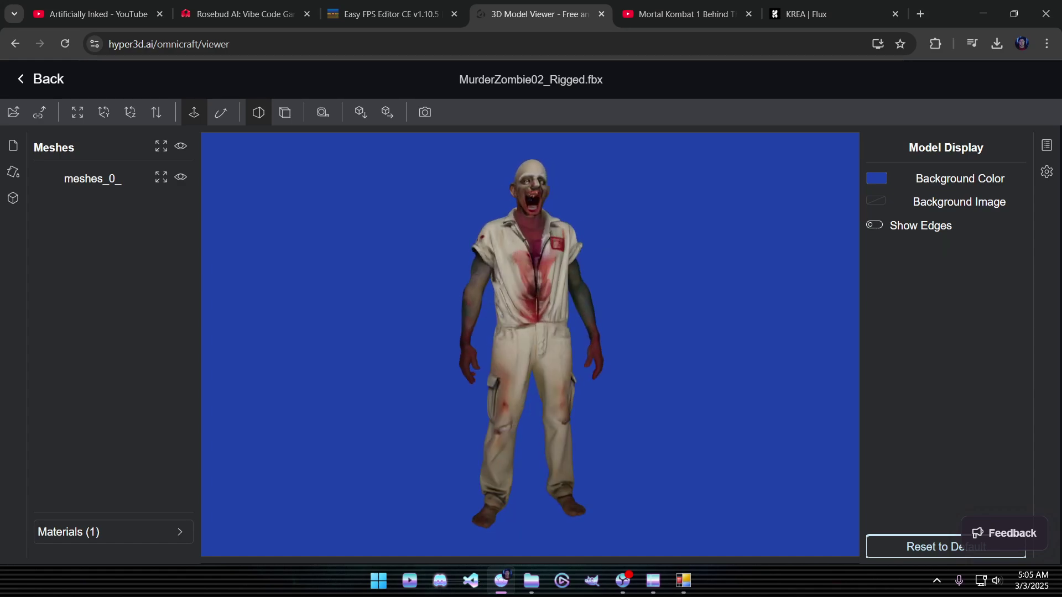
pyautogui.click(875, 225)
pyautogui.scroll(16, 530, 344)
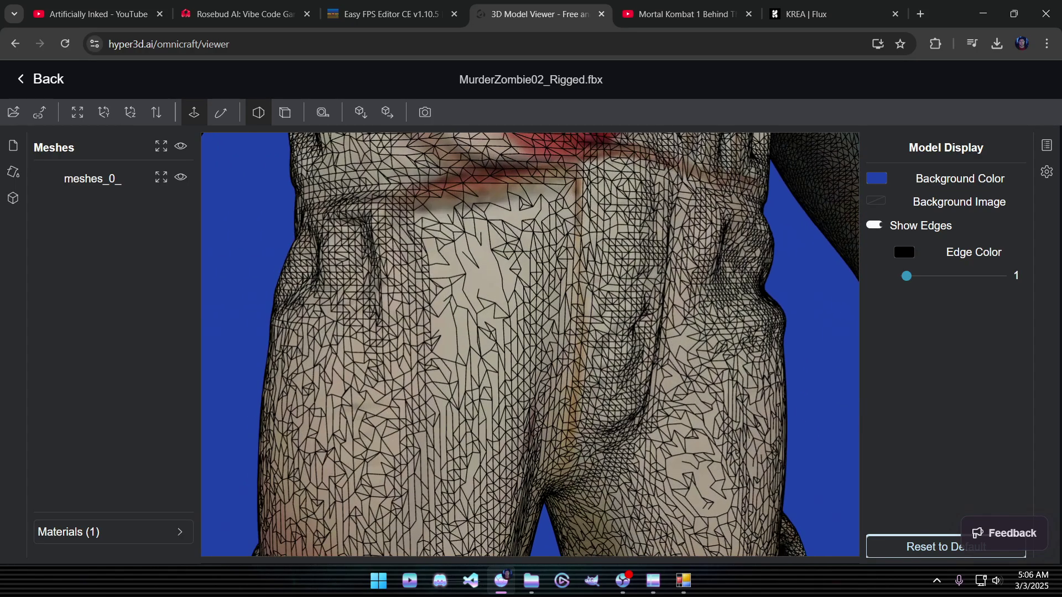
pyautogui.moveTo(603, 343); pyautogui.dragTo(462, 343)
pyautogui.scroll(-10, 530, 344)
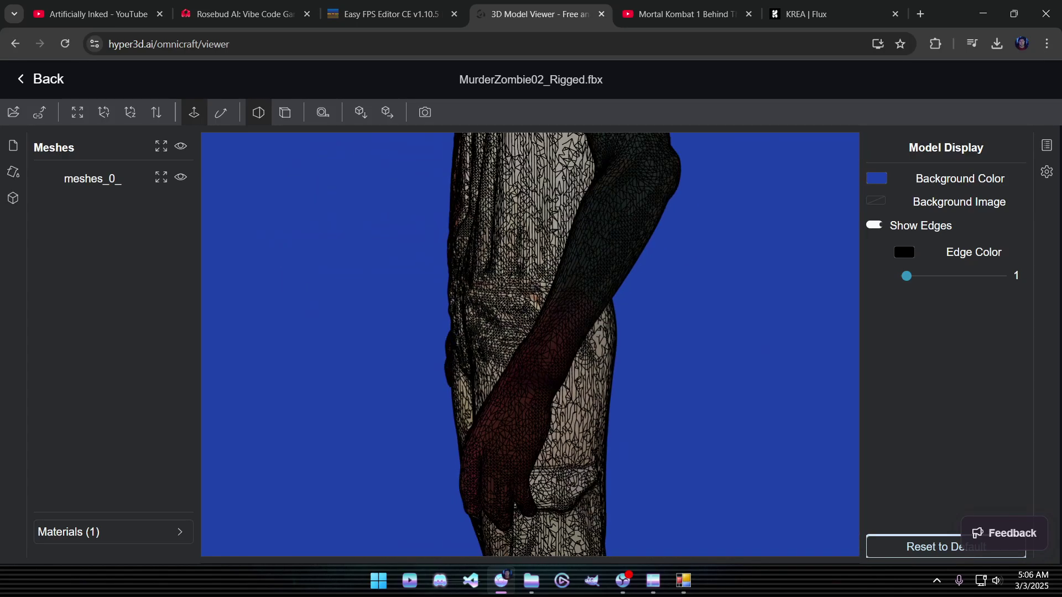
# Hide the edges of MurderZombie02_Rigged.fbx and show the whole textured model.
pyautogui.scroll(-11, 530, 344)
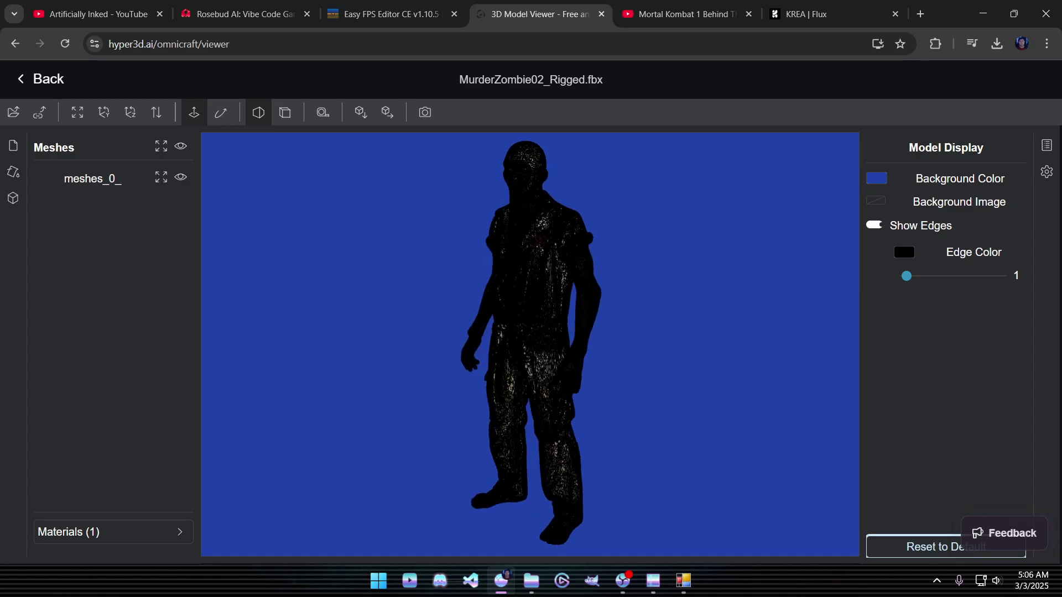
pyautogui.click(875, 225)
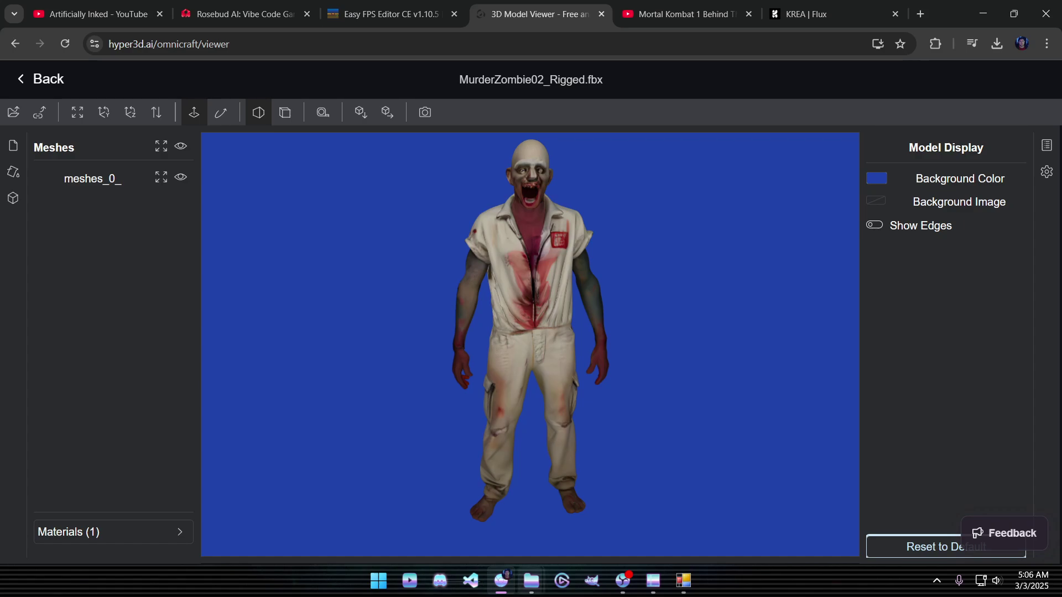
# Switch to Shotcut and return the green-screen clip of the heavyset zombie to its first frame.
pyautogui.click(653, 581)
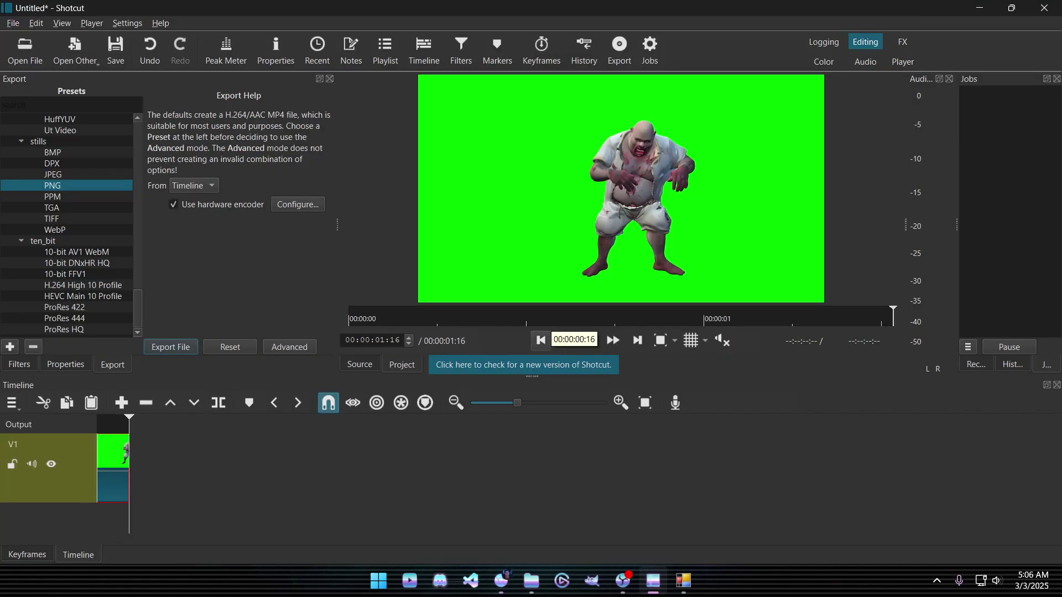
pyautogui.press('space')
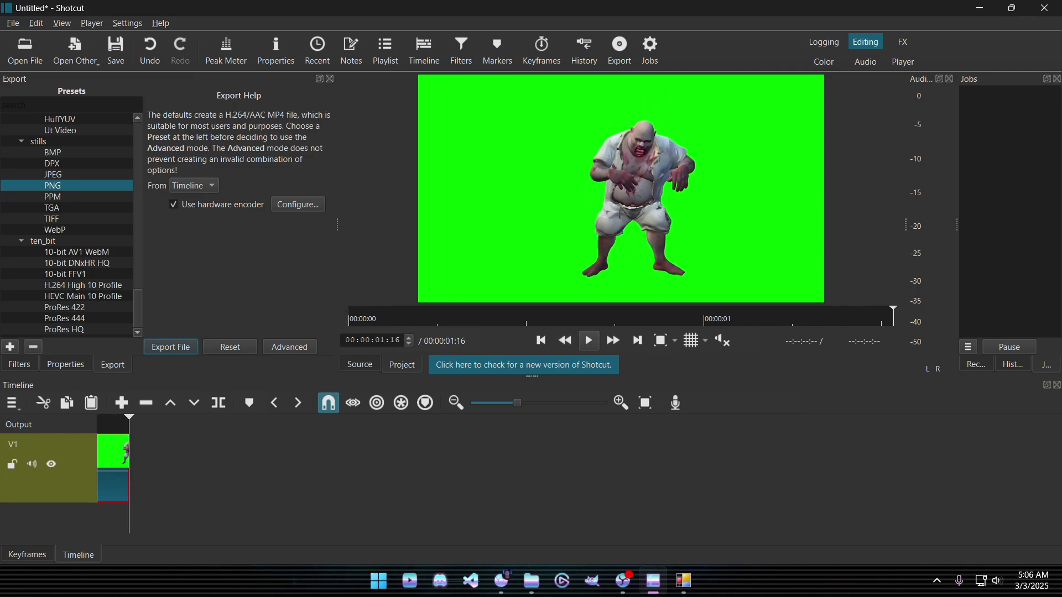
pyautogui.click(541, 340)
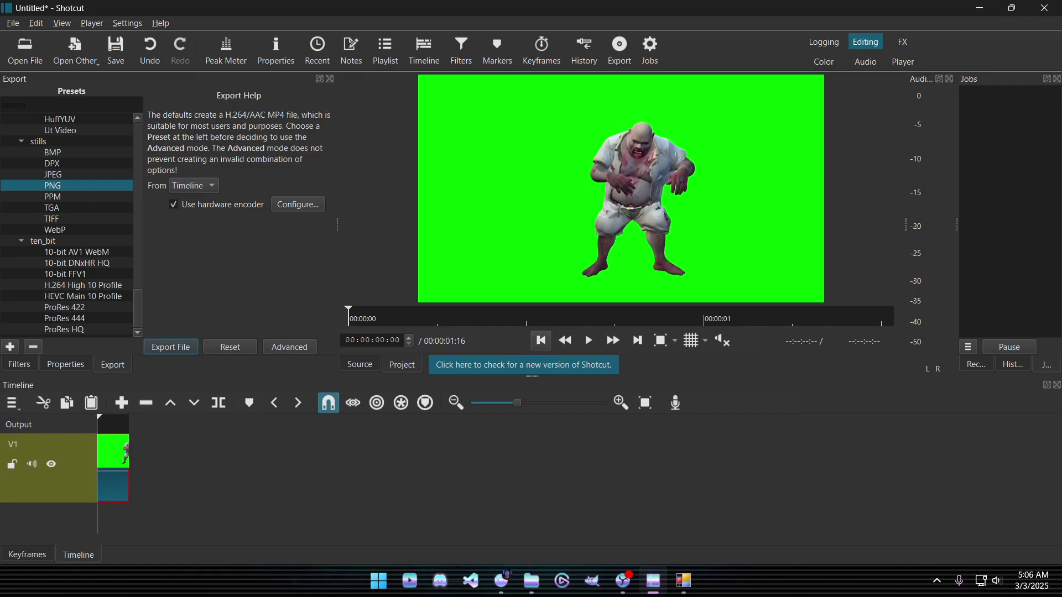
pyautogui.moveTo(531, 581)
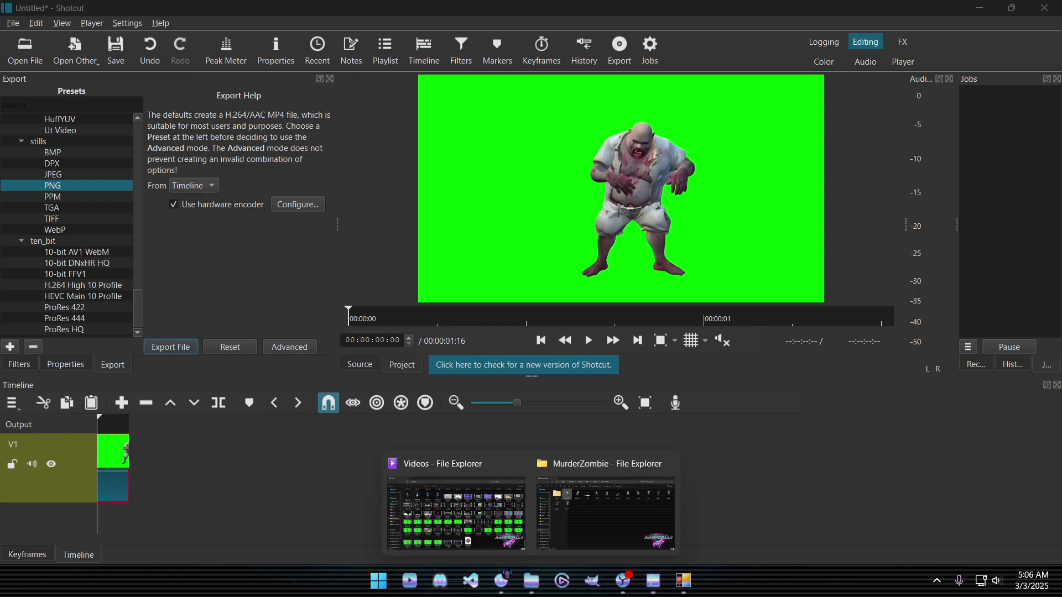
pyautogui.click(456, 515)
pyautogui.doubleClick(853, 347)
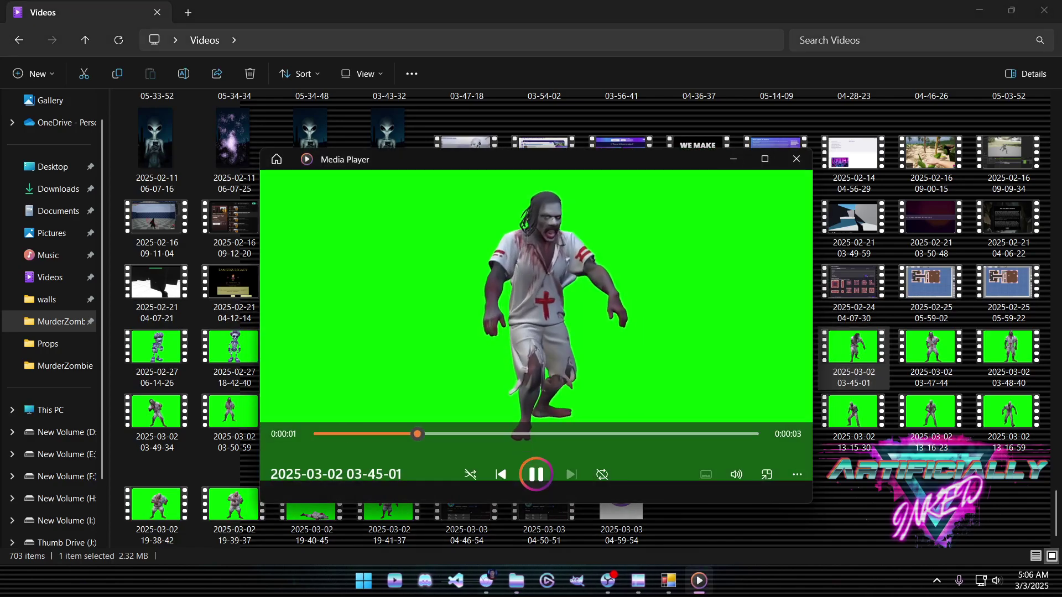
pyautogui.click(764, 159)
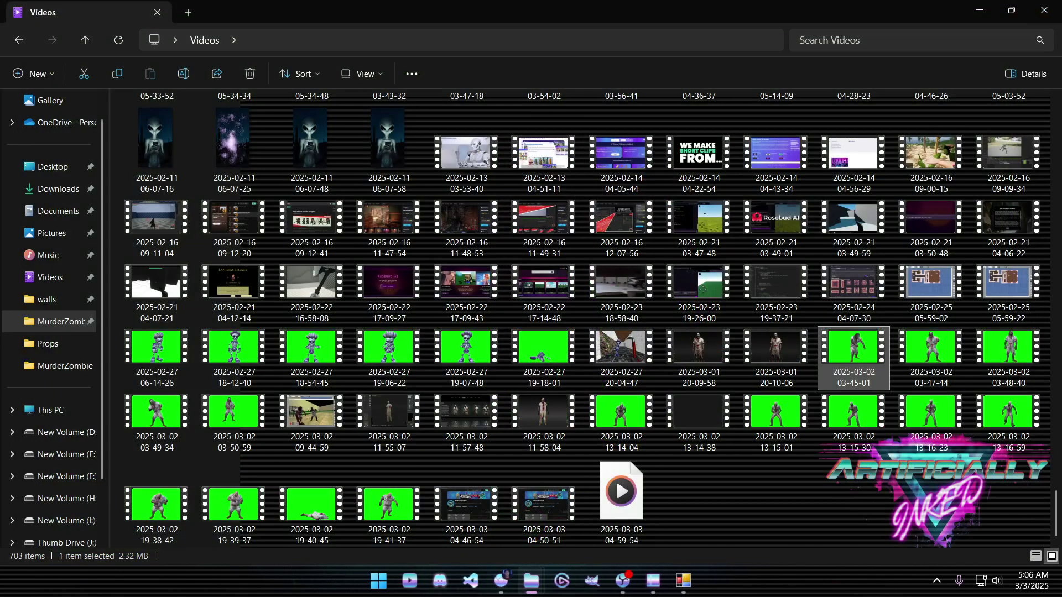
# Open Attack01.png from the MurderZombie folder and browse through the zombie's sprite images to Walk04.png.
pyautogui.moveTo(531, 581)
pyautogui.click(606, 506)
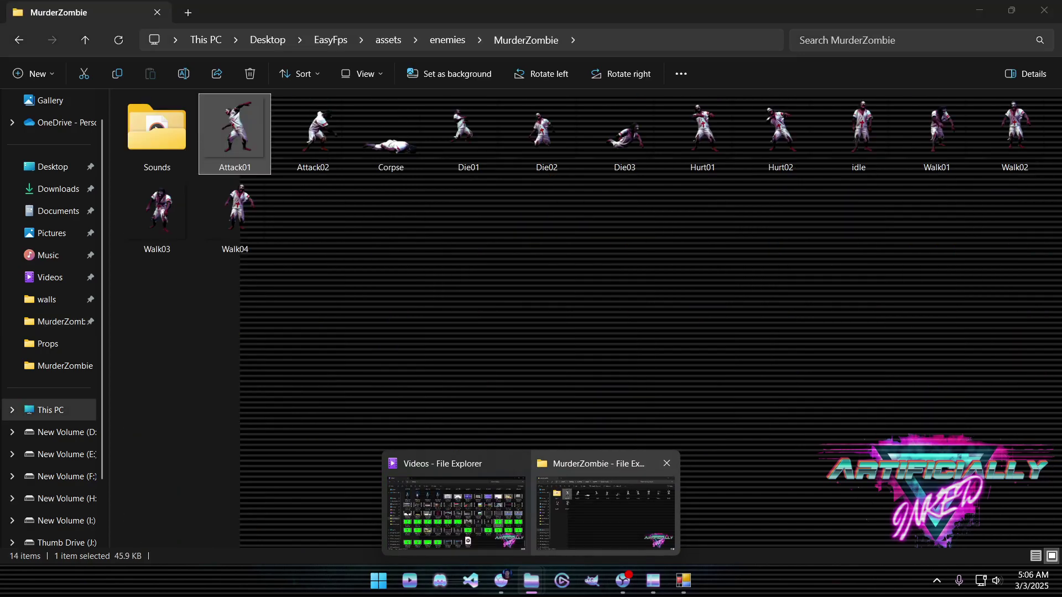
pyautogui.press('Return')
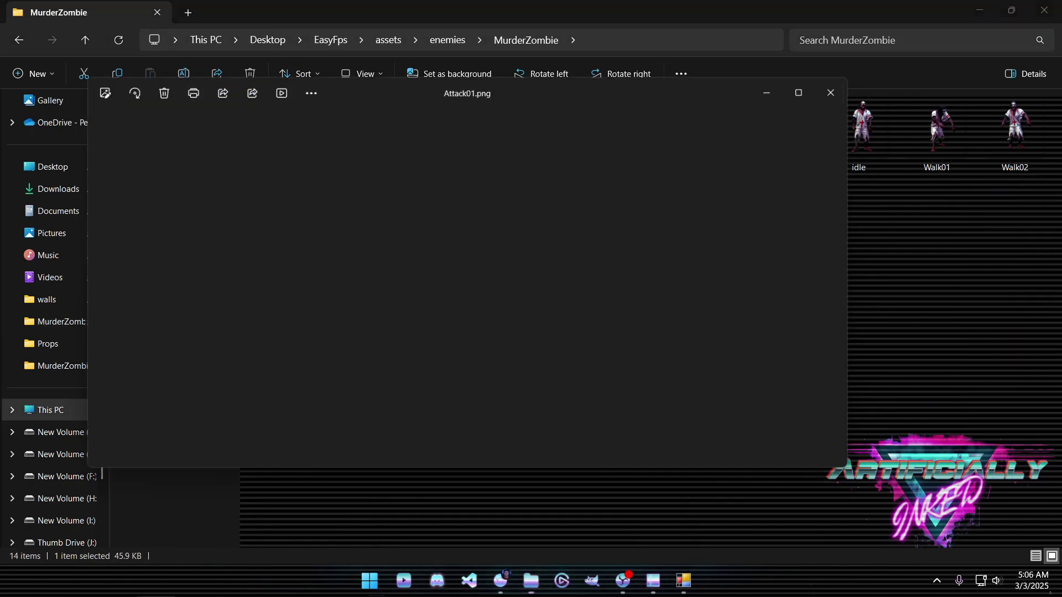
pyautogui.press('Right')
pyautogui.press('Right')
pyautogui.press('Right')
pyautogui.press('Right')
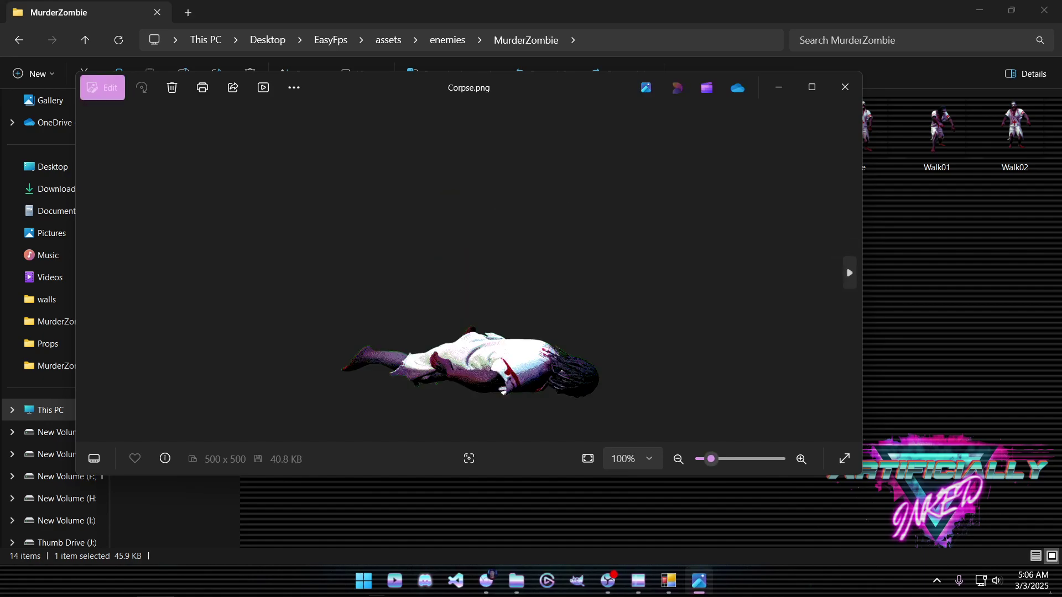
pyautogui.press('Right')
pyautogui.press('Right')
pyautogui.press('Right')
pyautogui.press('Right')
pyautogui.press('Right')
pyautogui.press('Right')
pyautogui.press('Right')
# Examine the pixel detail of the Walk04.png sprite up close, return to the full figure, and close the image.
pyautogui.scroll(15, 533, 260)
pyautogui.hotkey('ctrl', '+')
pyautogui.hotkey('ctrl', '+')
pyautogui.hotkey('ctrl', '+')
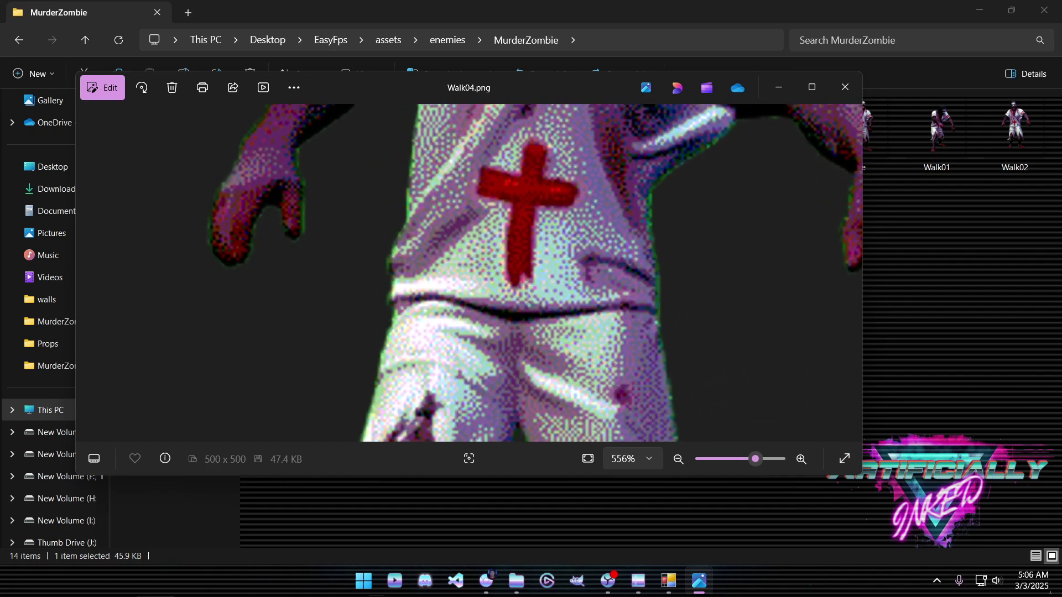
pyautogui.hotkey('ctrl', '-')
pyautogui.hotkey('ctrl', '-')
pyautogui.hotkey('ctrl', '-')
pyautogui.hotkey('ctrl', '-')
pyautogui.hotkey('ctrl', '-')
pyautogui.hotkey('ctrl', '-')
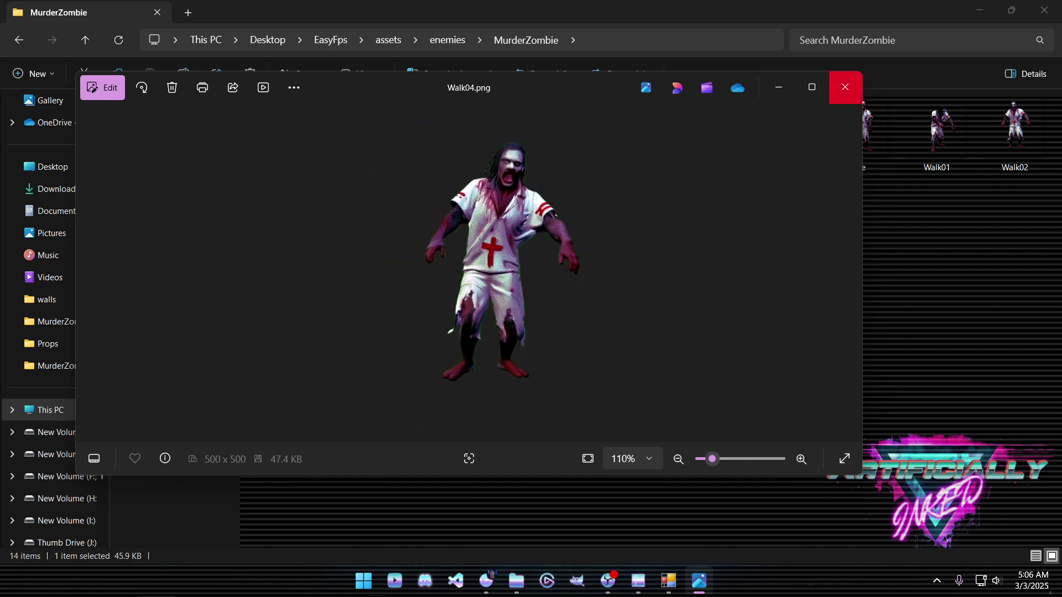
pyautogui.click(845, 87)
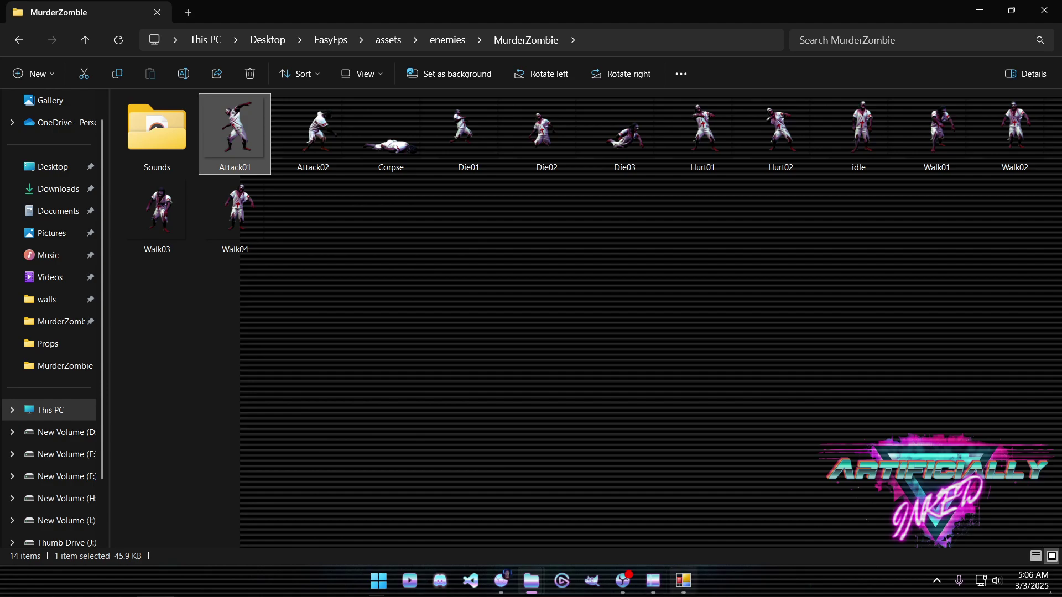
# Switch to EasyFPSEditor and review the MurderZombie02 enemy's settings and its imported animation sprites.
pyautogui.click(683, 581)
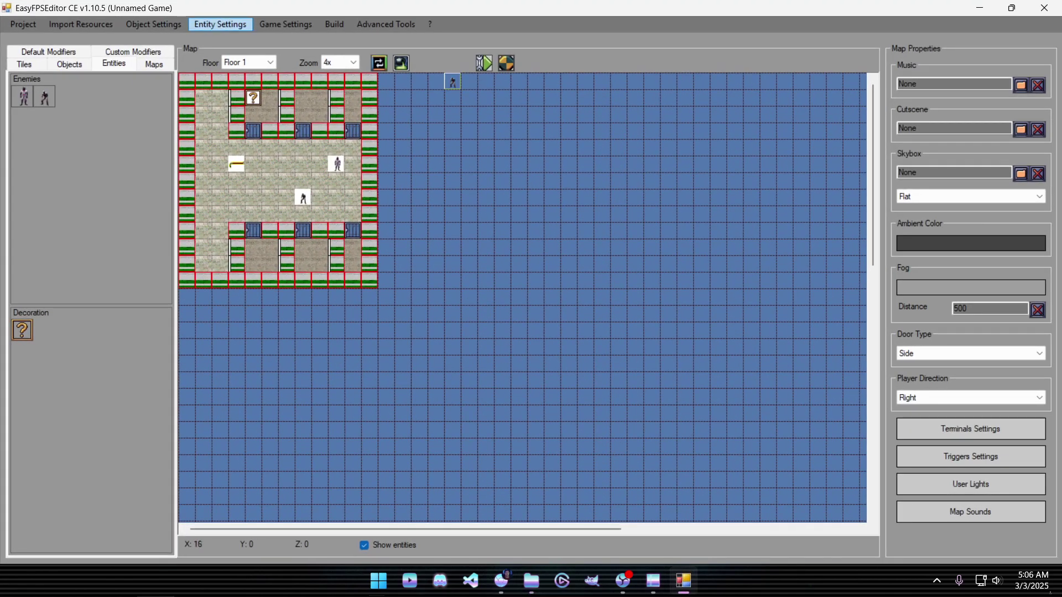
pyautogui.click(220, 24)
pyautogui.click(240, 54)
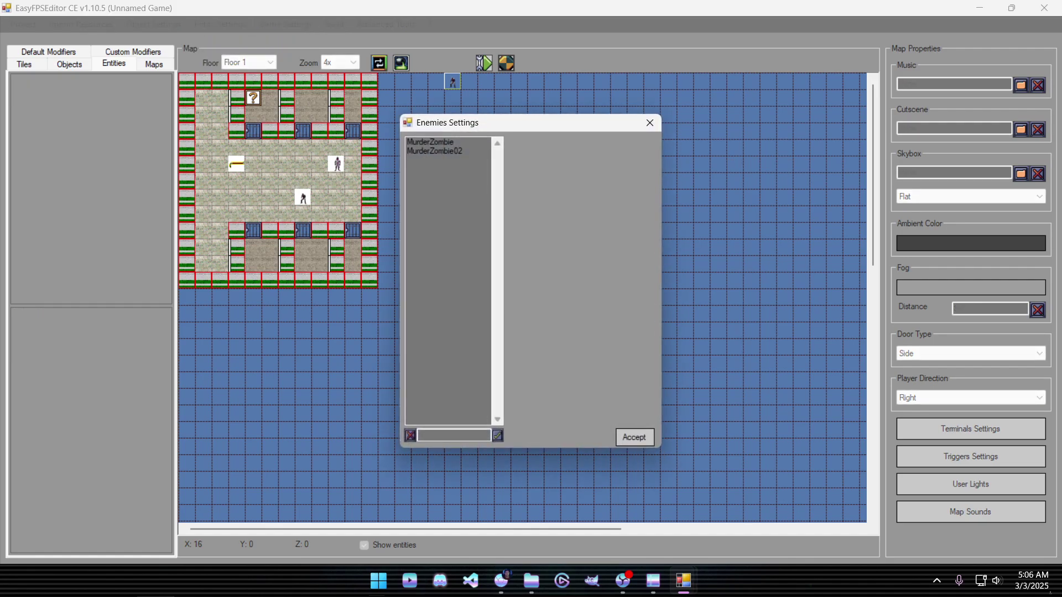
pyautogui.click(435, 151)
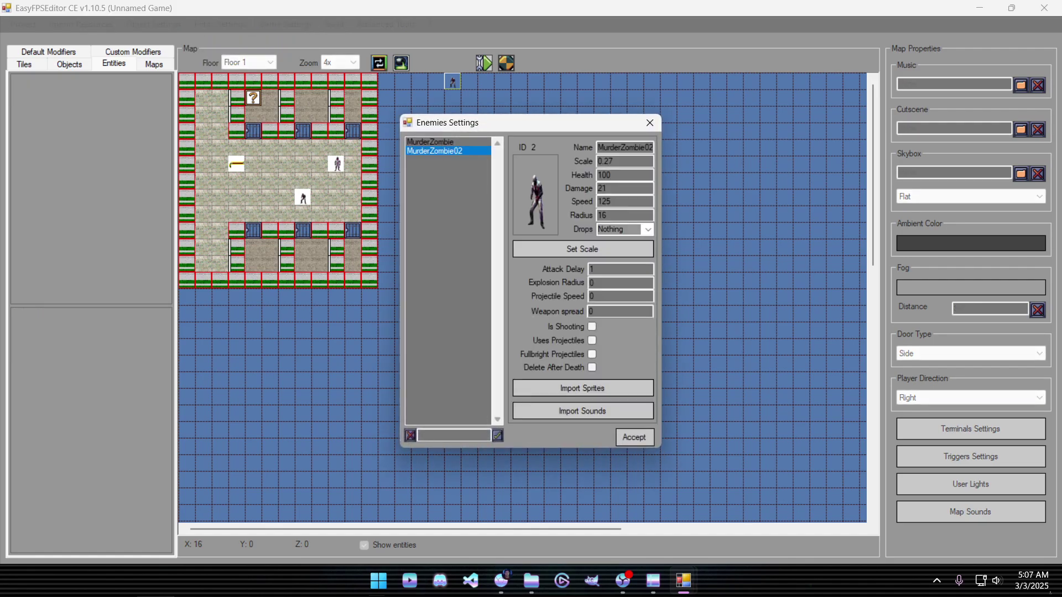
pyautogui.click(582, 388)
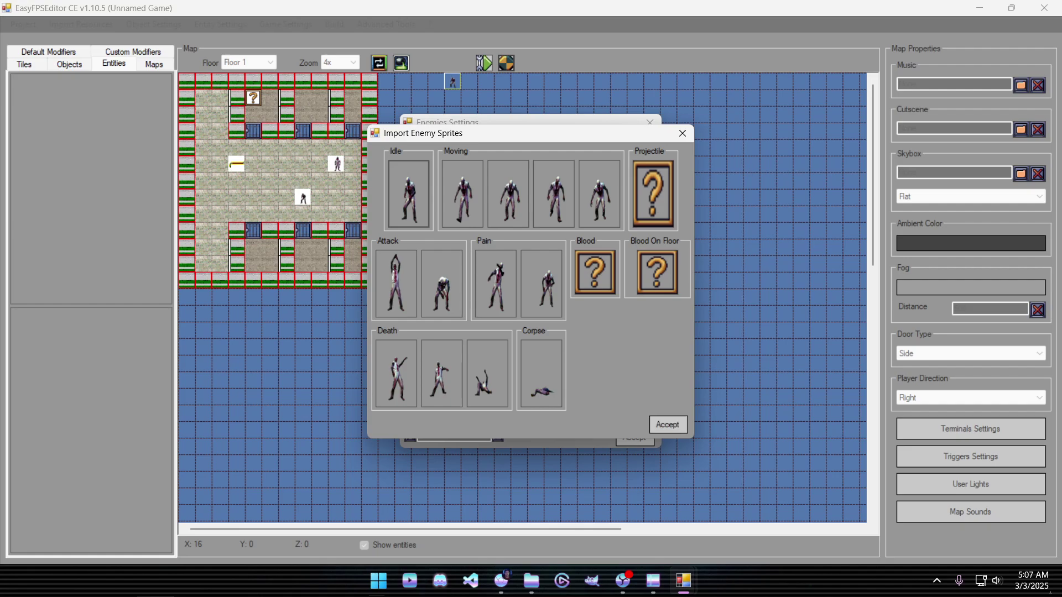
pyautogui.click(668, 425)
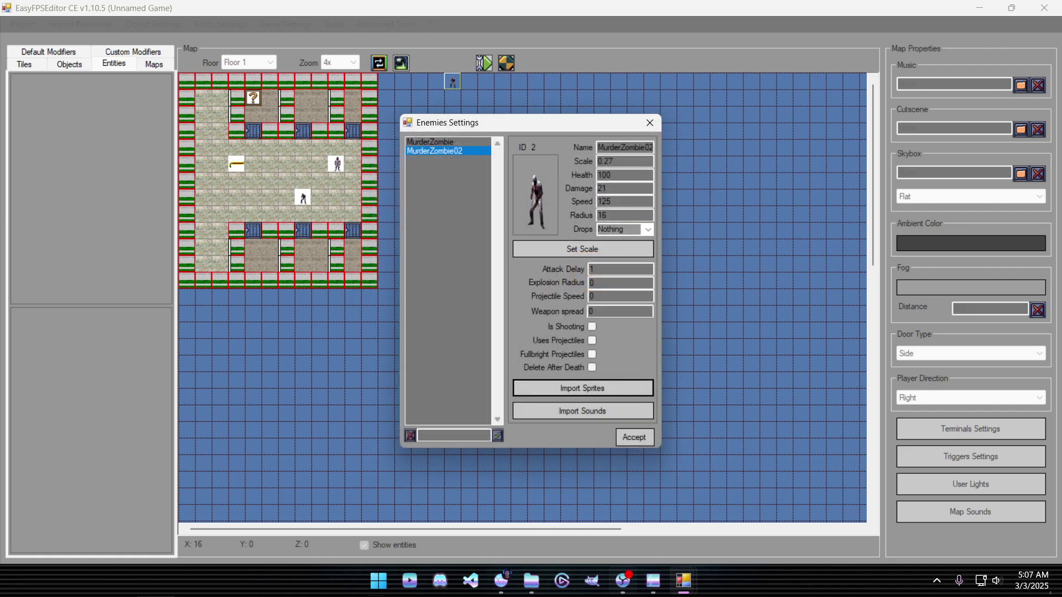
# Switch to Chrome, inspect the zombie model's mesh with its edges shown, and hide the edges again to view the full figure.
pyautogui.click(501, 581)
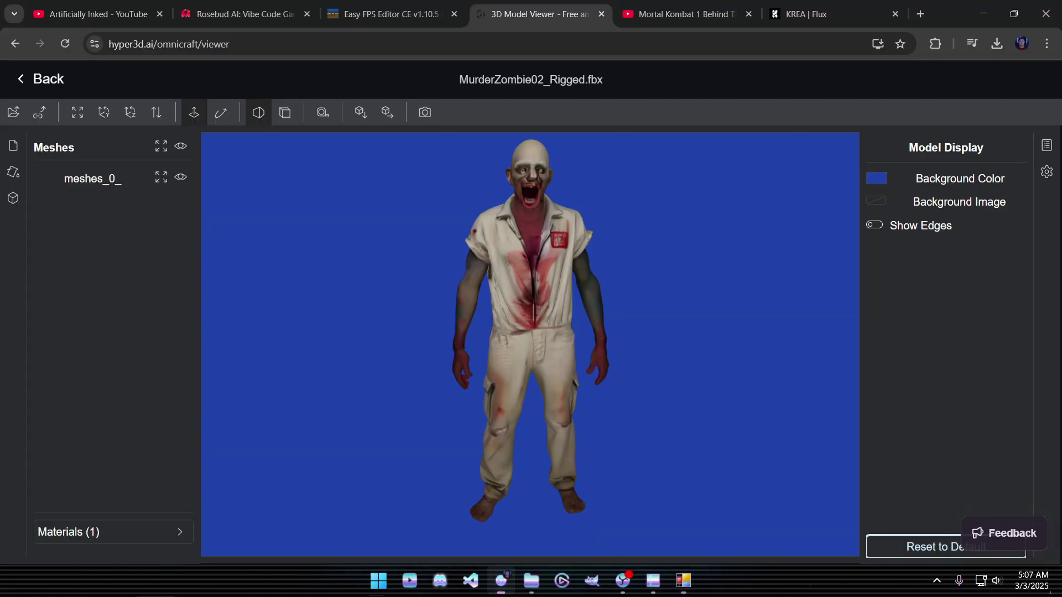
pyautogui.scroll(1, 530, 344)
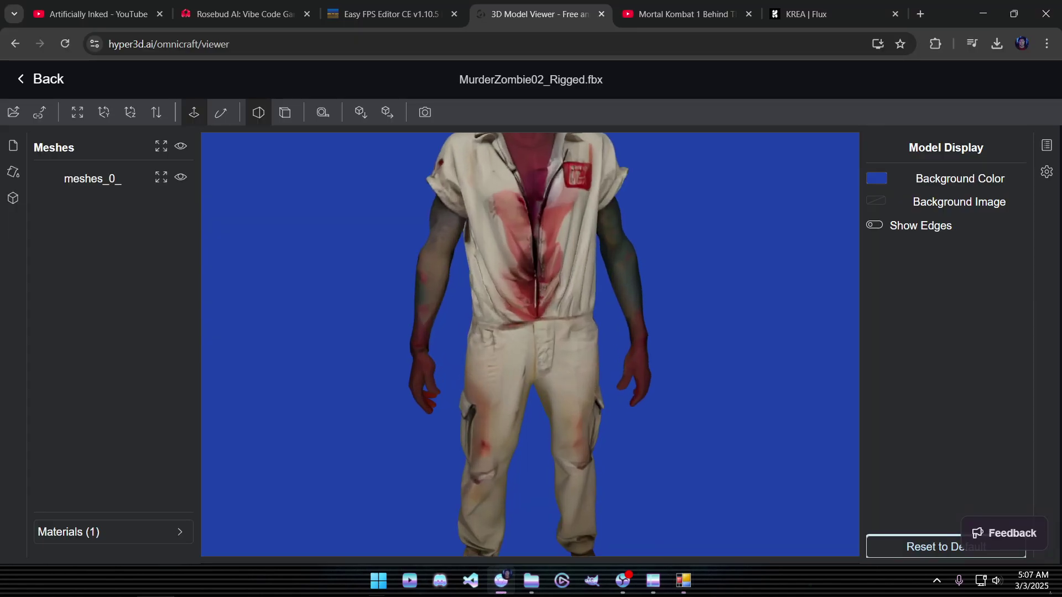
pyautogui.click(875, 225)
pyautogui.scroll(11, 529, 344)
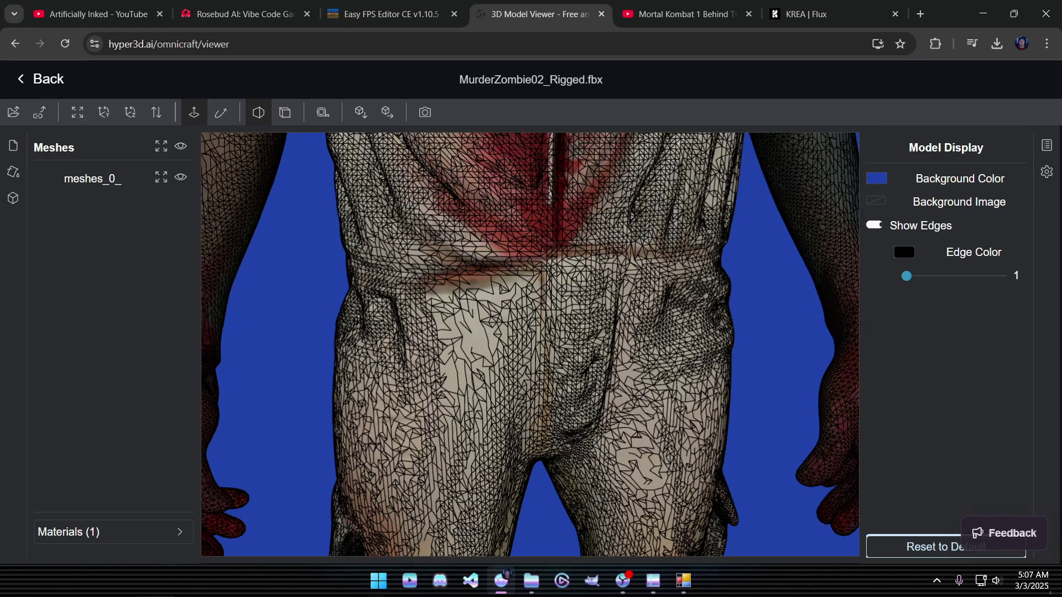
pyautogui.scroll(-10, 530, 344)
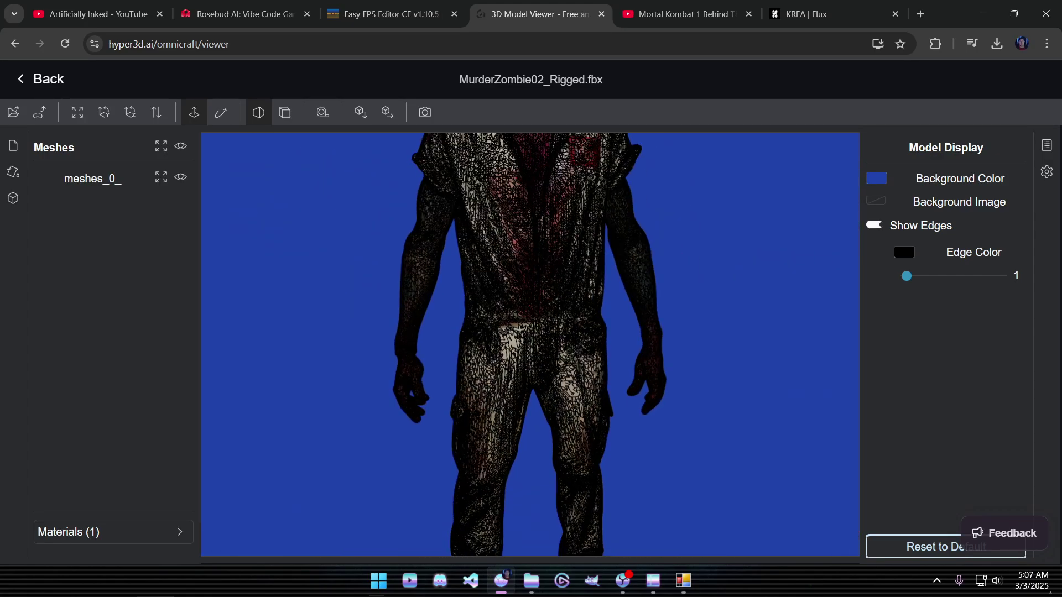
pyautogui.click(874, 225)
pyautogui.scroll(-6, 529, 344)
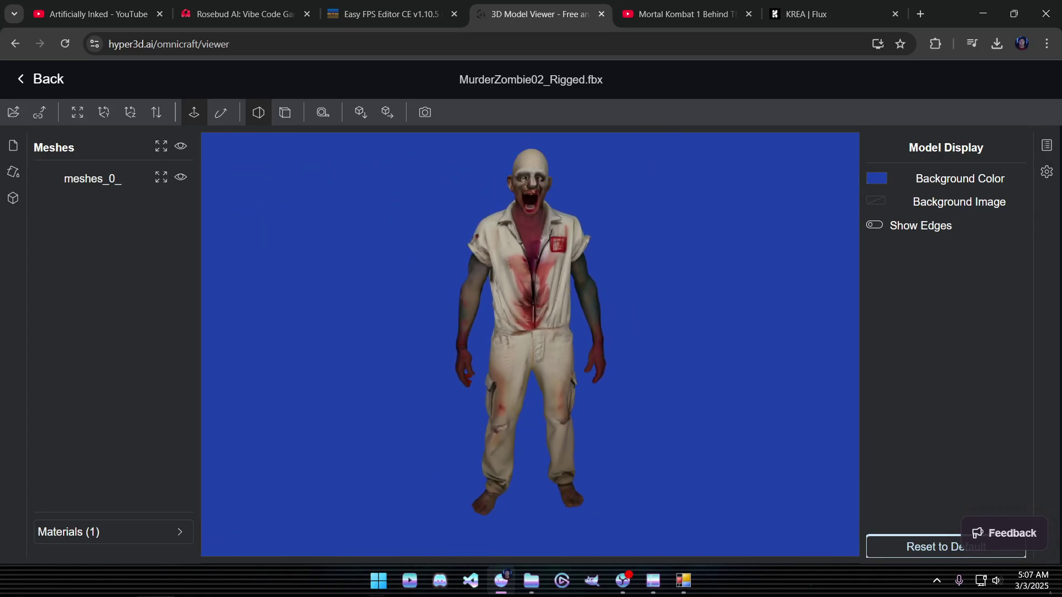
pyautogui.scroll(-1, 530, 344)
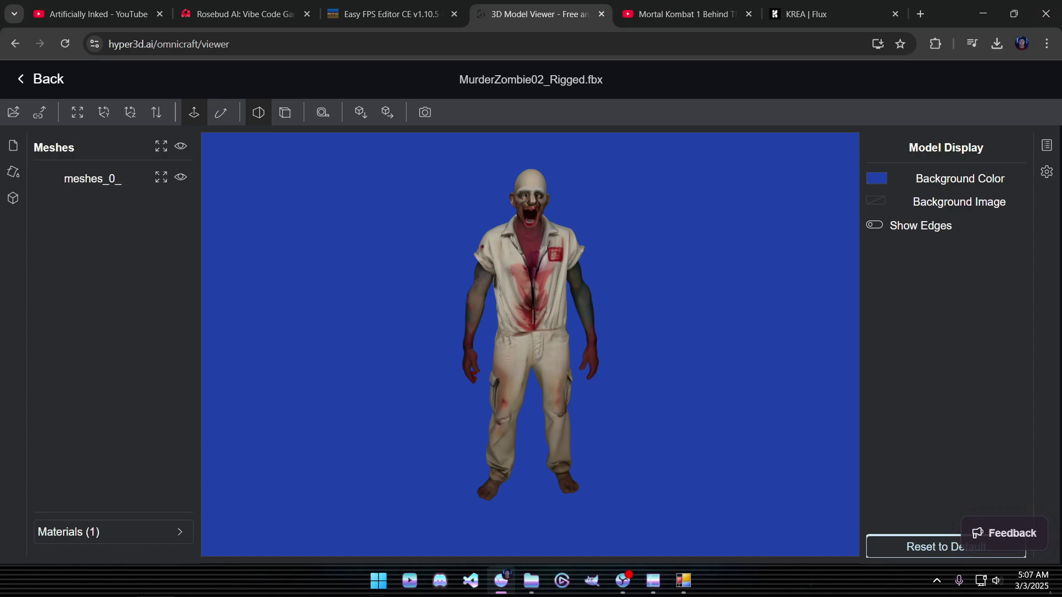
# Enlarge the red-floored gameplay screenshot on the Easy FPS Editor CE itch.io page and switch back to EasyFPSEditor.
pyautogui.click(391, 14)
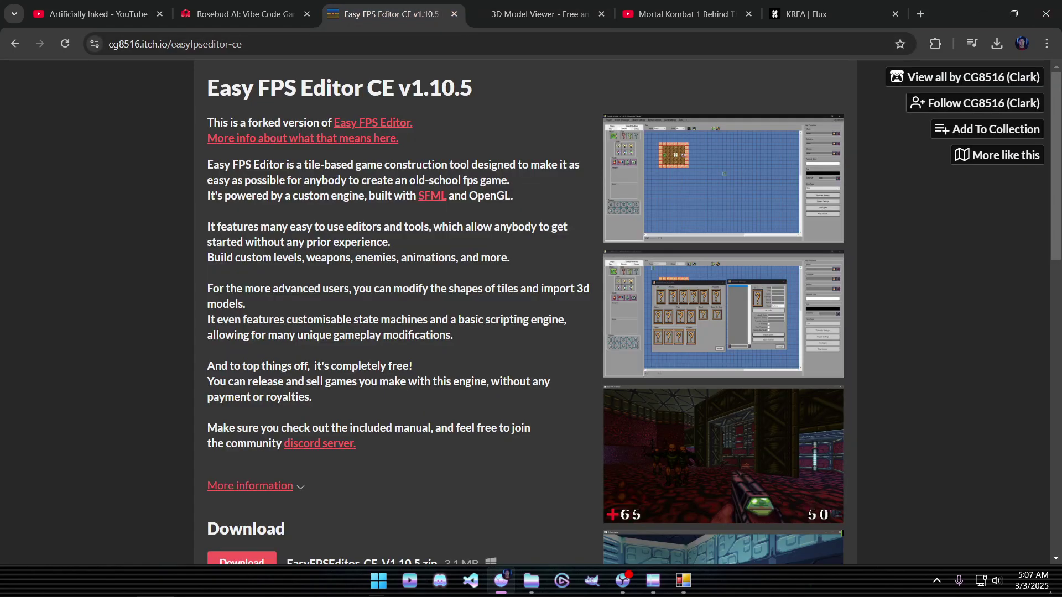
pyautogui.click(723, 455)
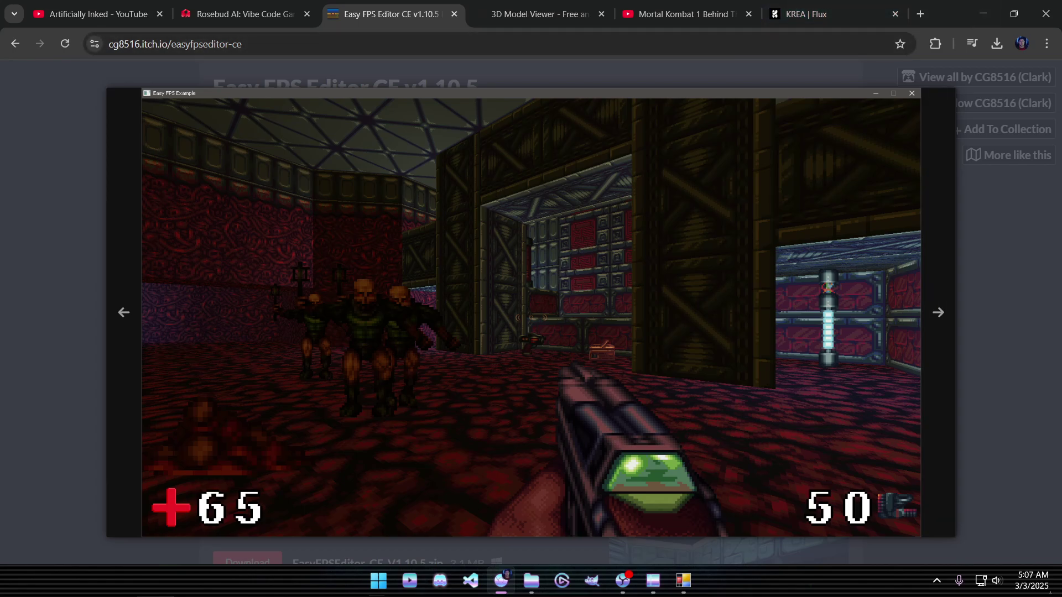
pyautogui.moveTo(683, 580)
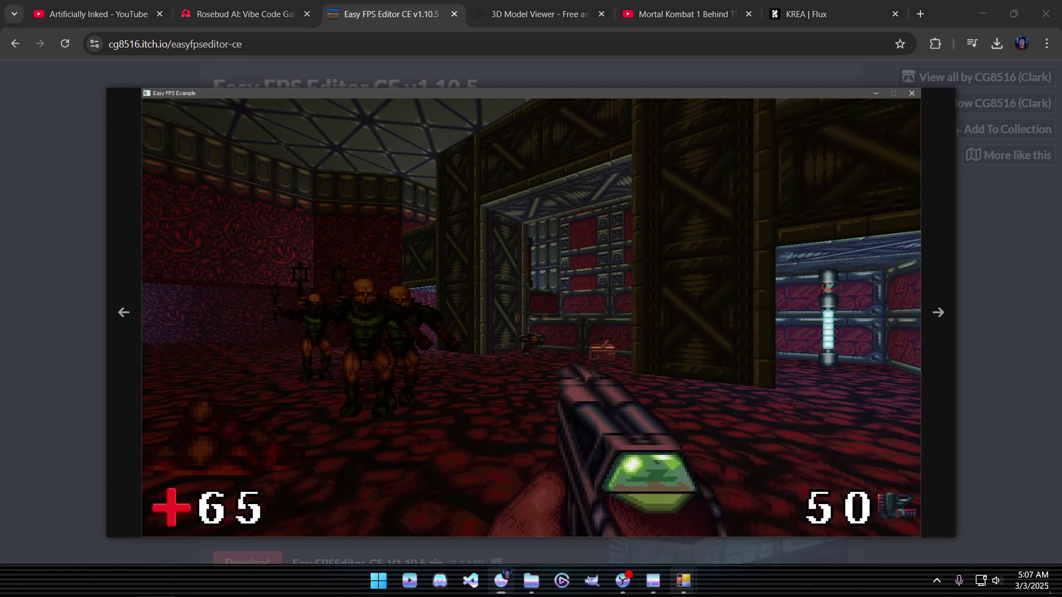
pyautogui.click(648, 513)
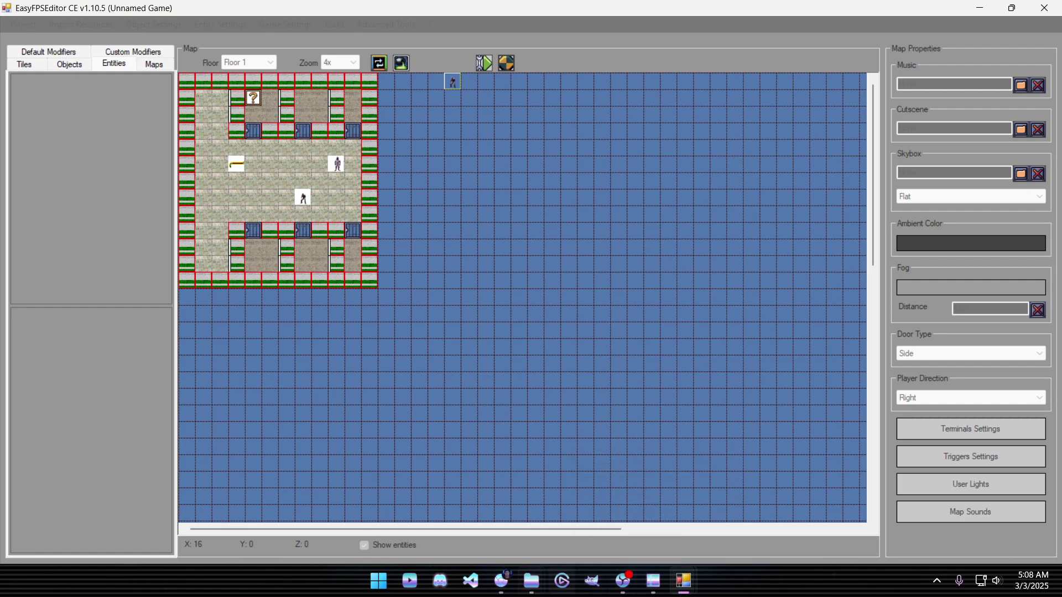
# Return to Chrome, view the neighbouring Intolerance game screenshot in the enlarged gallery, and close the gallery.
pyautogui.click(501, 580)
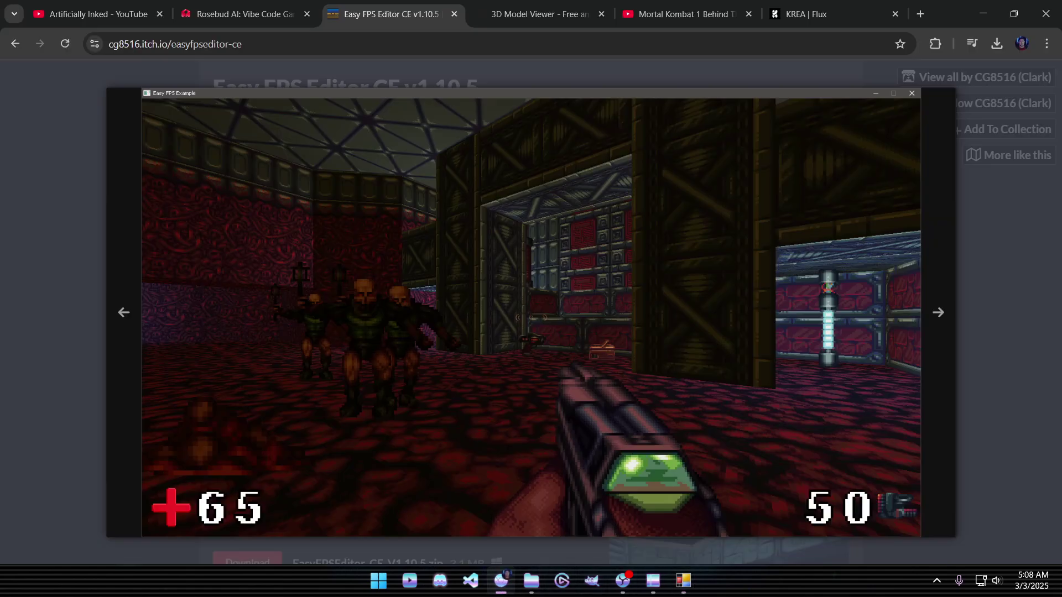
pyautogui.press('Right')
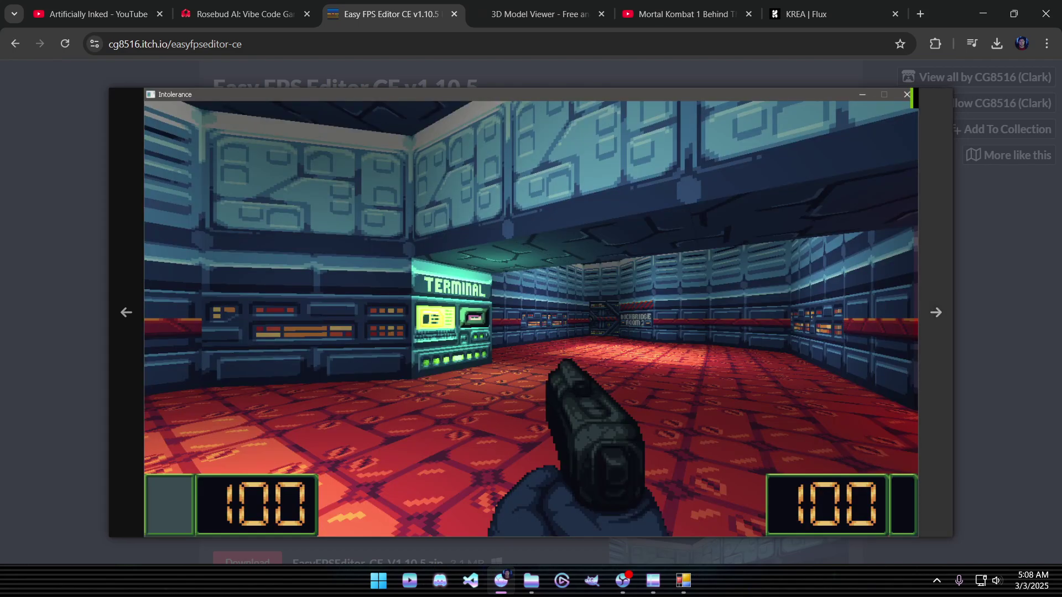
pyautogui.press('Left')
pyautogui.press('Escape')
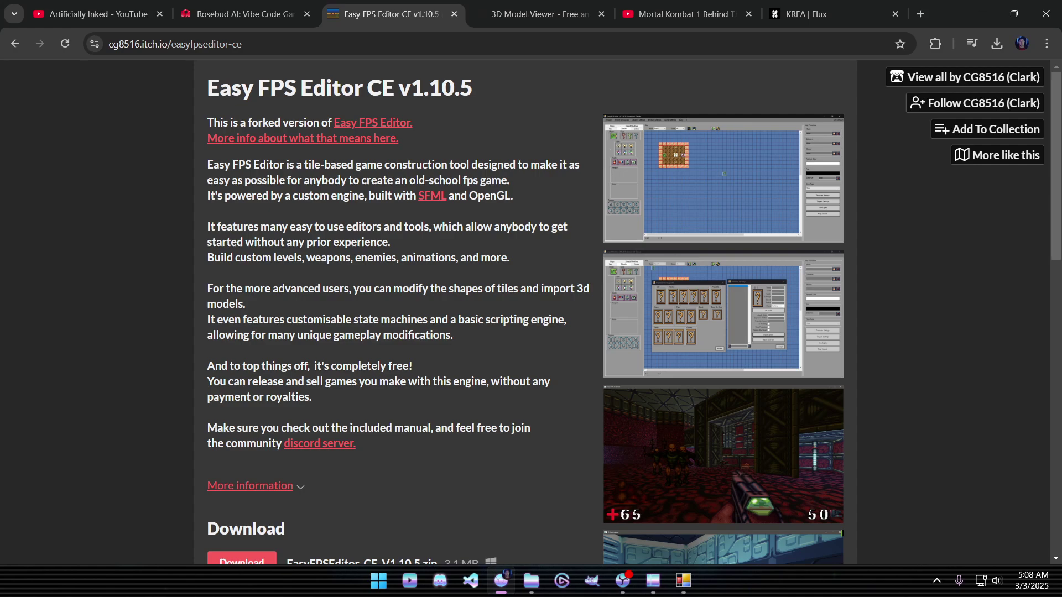
# Compare the Hyper3D zombie model with the KREA Flux prisoner image, and minimize Chrome to return to EasyFPSEditor.
pyautogui.hotkey('ctrl', 'Tab')
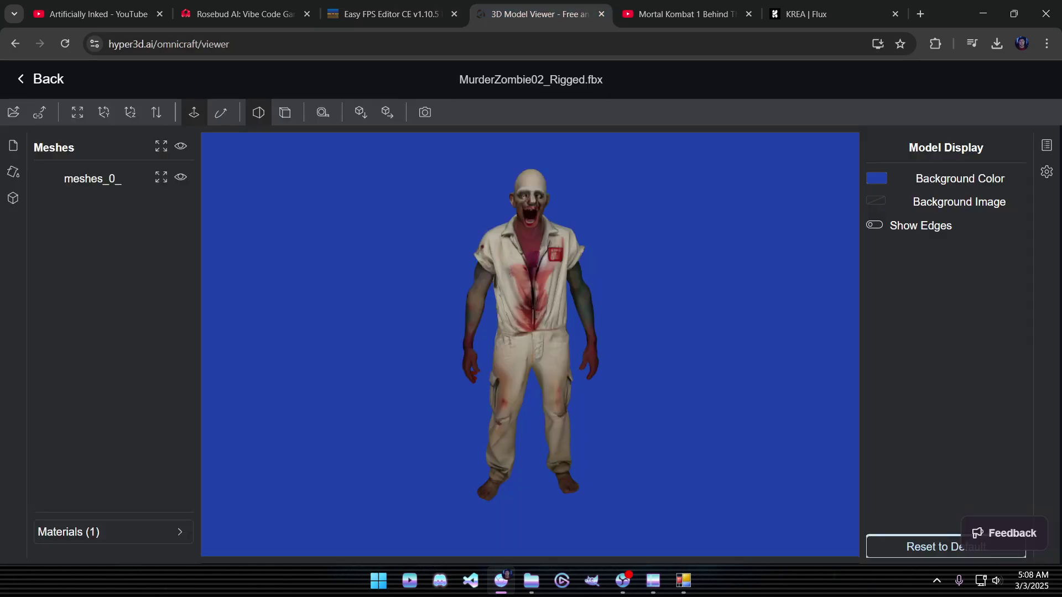
pyautogui.click(819, 14)
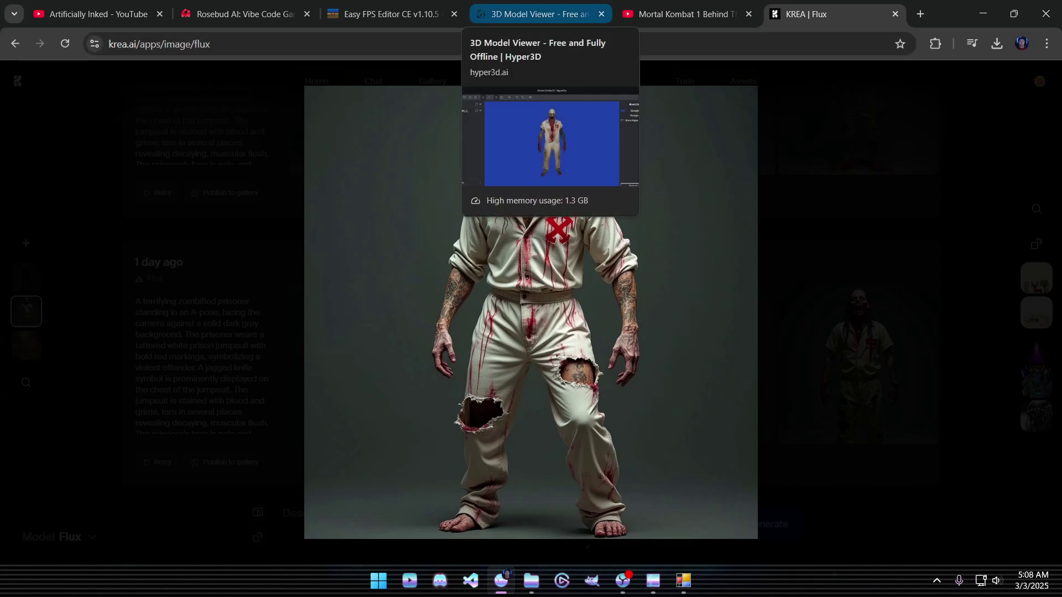
pyautogui.click(531, 14)
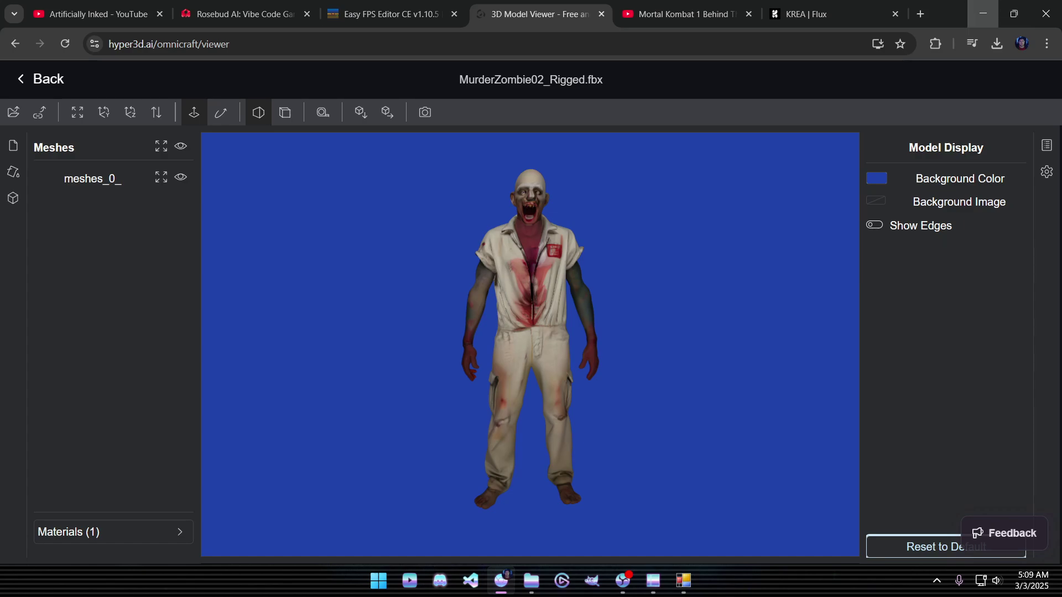
pyautogui.click(983, 14)
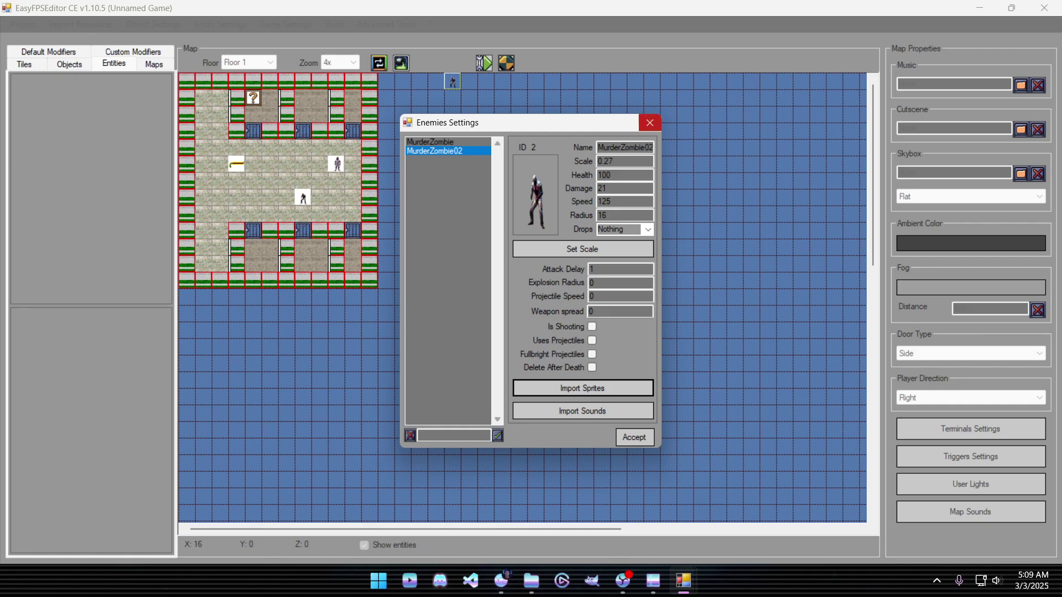